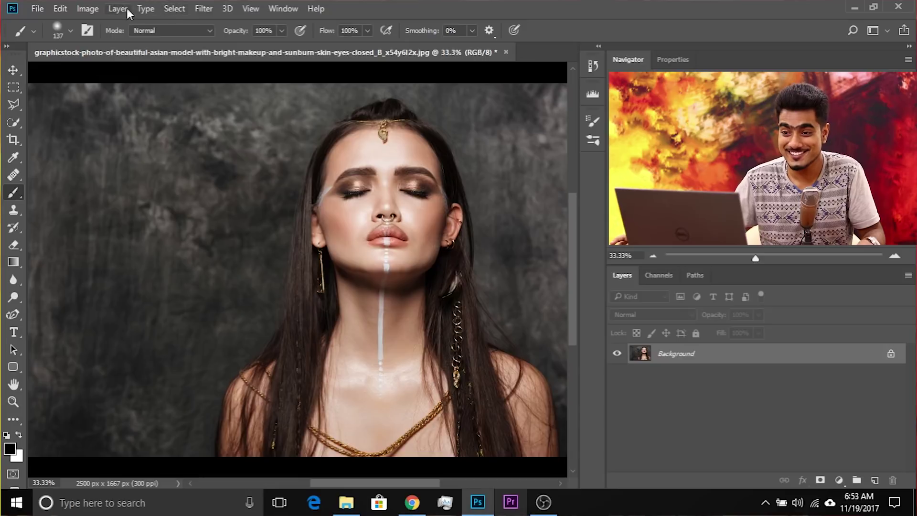
click(88, 8)
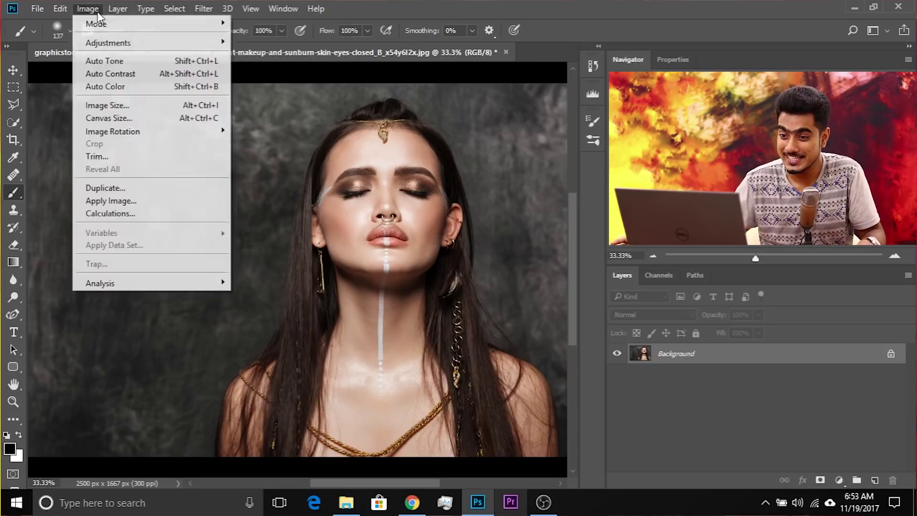
mouse_move(123, 44)
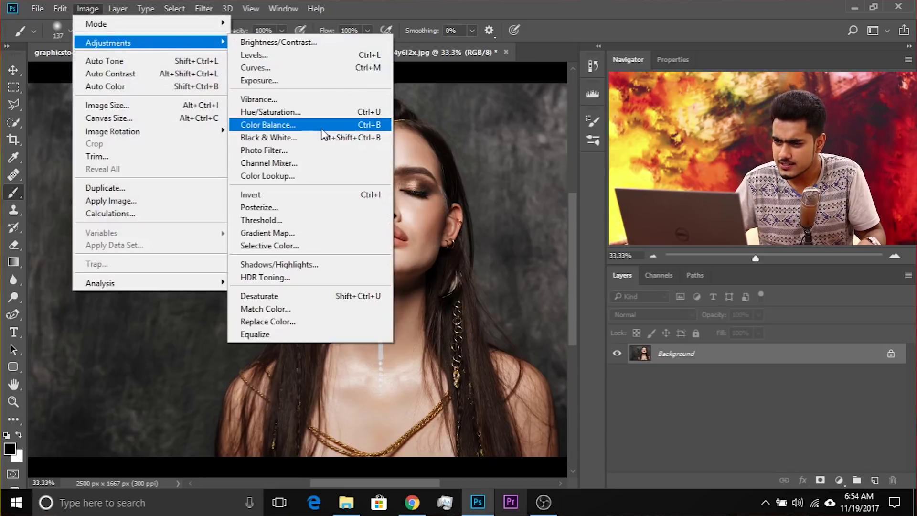
click(546, 7)
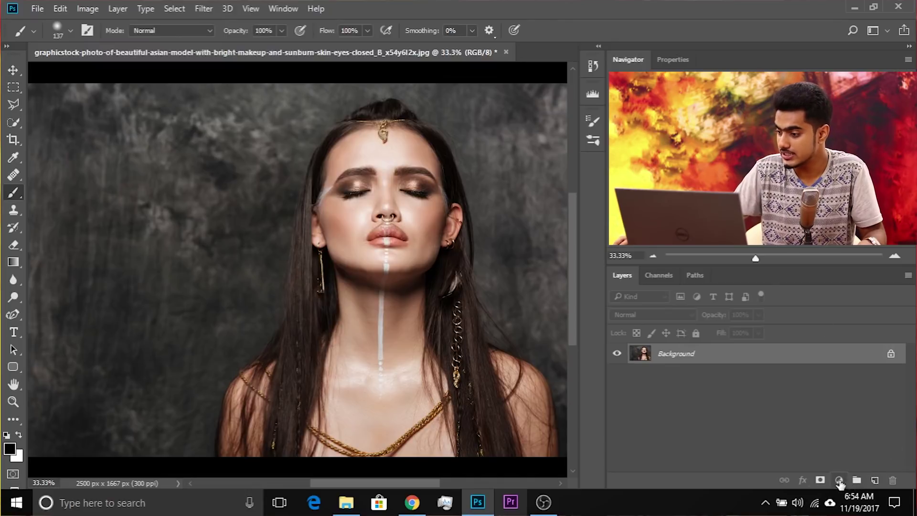
click(840, 481)
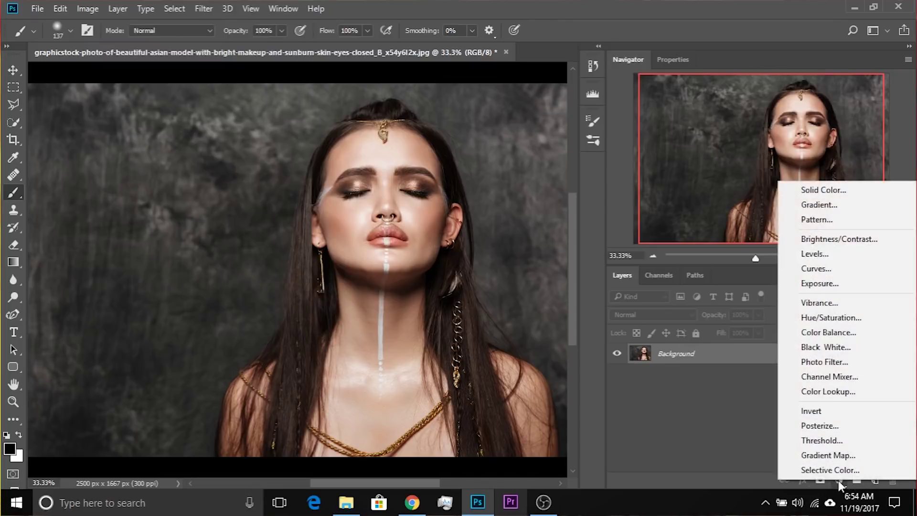
click(697, 362)
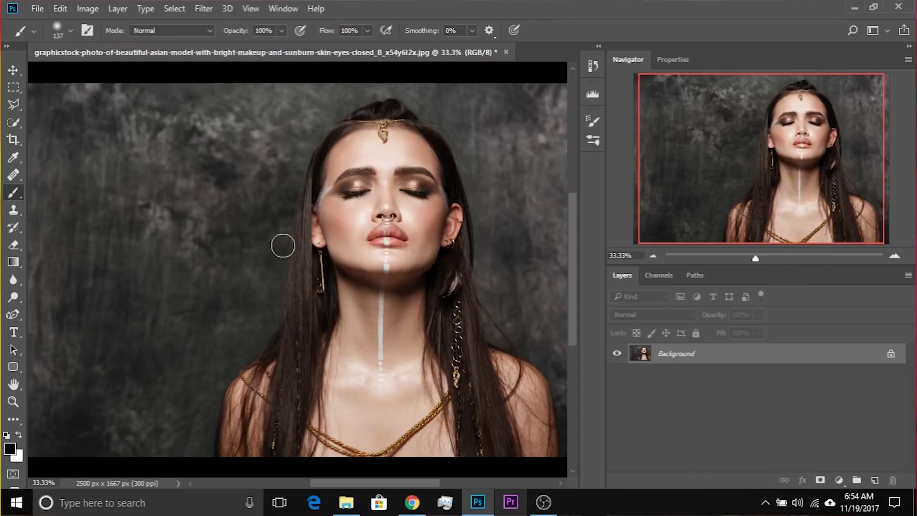
Apply Color Balance directly to the Background layer with midtones blue at +50, and undo it
click(87, 9)
mouse_move(118, 46)
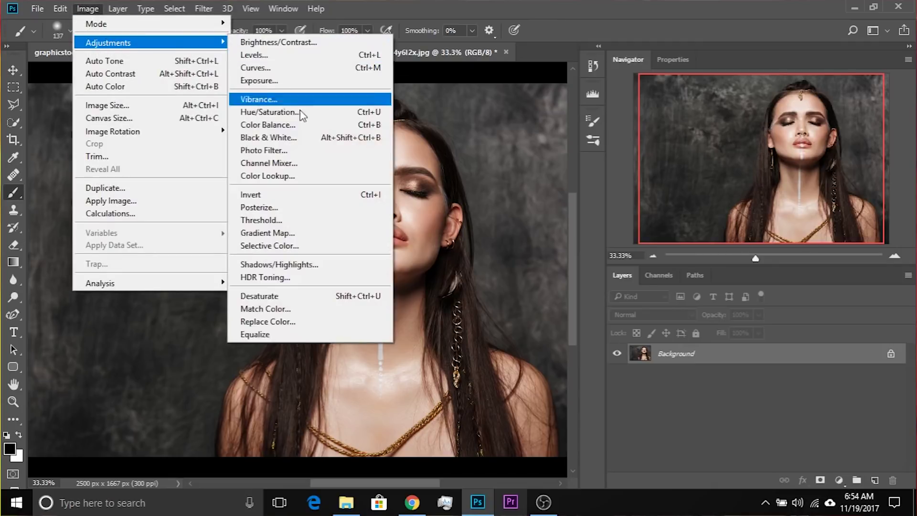
click(300, 127)
drag(433, 199, 465, 199)
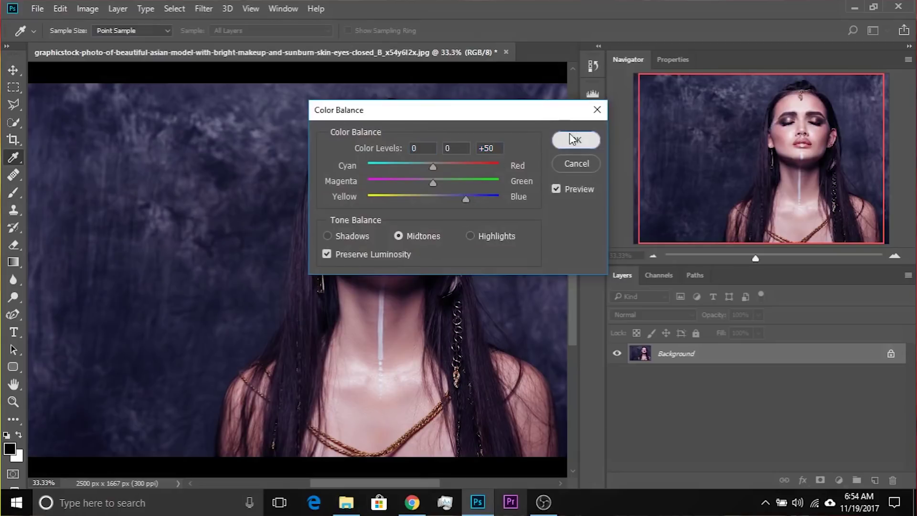
click(569, 134)
key(b)
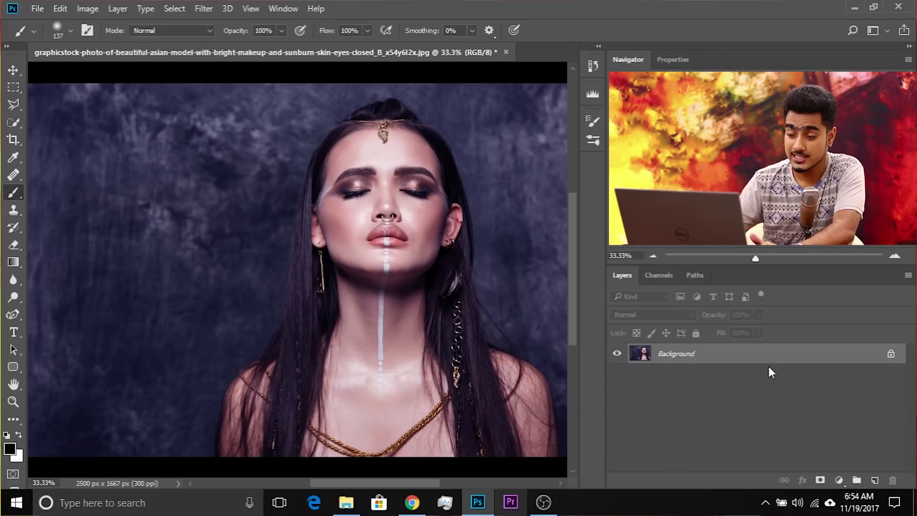
key(alt)
key(ctrl+alt+z)
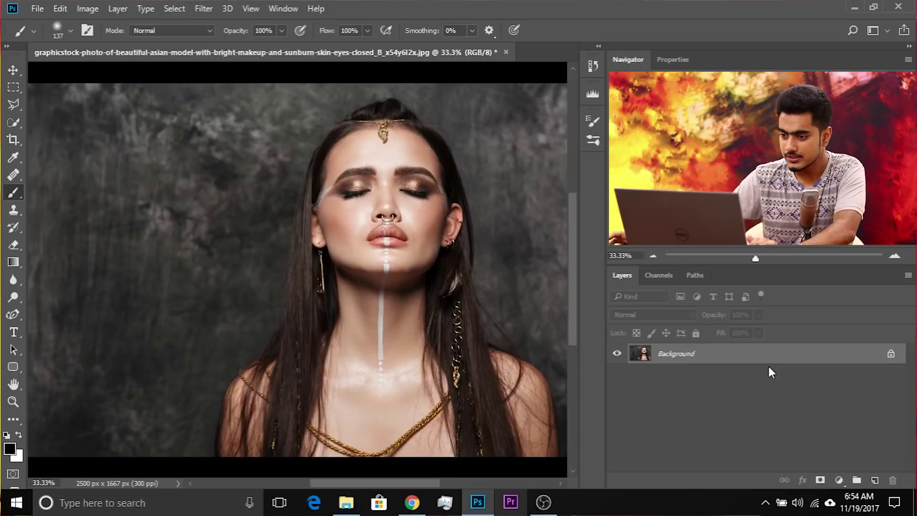
Add a Color Balance adjustment layer with Preserve Luminosity off and its tone set to Shadows
click(839, 480)
click(828, 334)
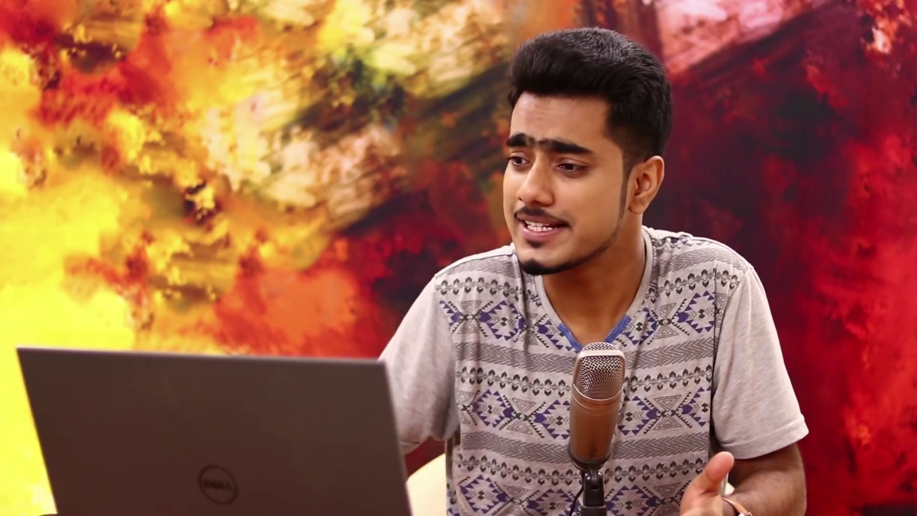
click(668, 104)
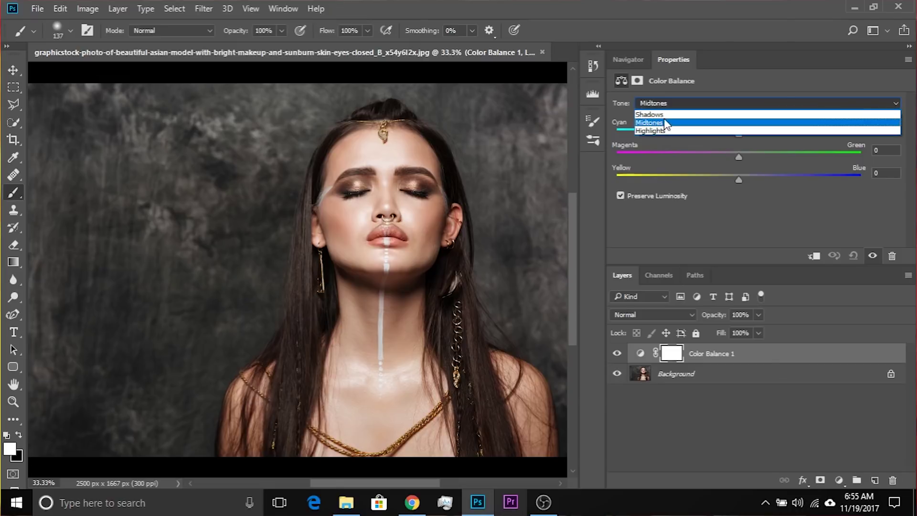
click(666, 116)
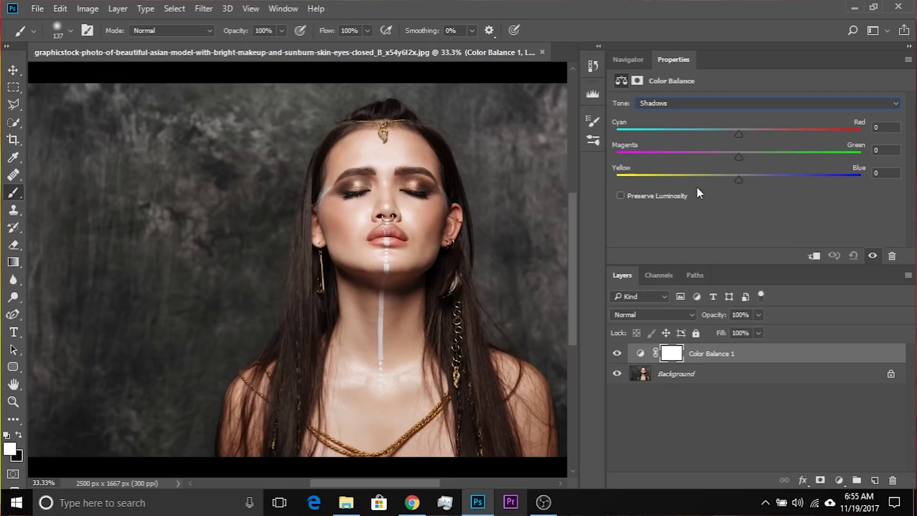
Try shifting the three Shadows color sliders of the Color Balance layer, and reset the adjustment
drag(734, 180, 802, 186)
click(748, 176)
mouse_move(743, 156)
mouse_down()
mouse_move(795, 167)
mouse_move(695, 170)
mouse_move(738, 165)
mouse_up()
mouse_move(744, 133)
mouse_down()
mouse_move(777, 136)
mouse_move(726, 136)
mouse_up()
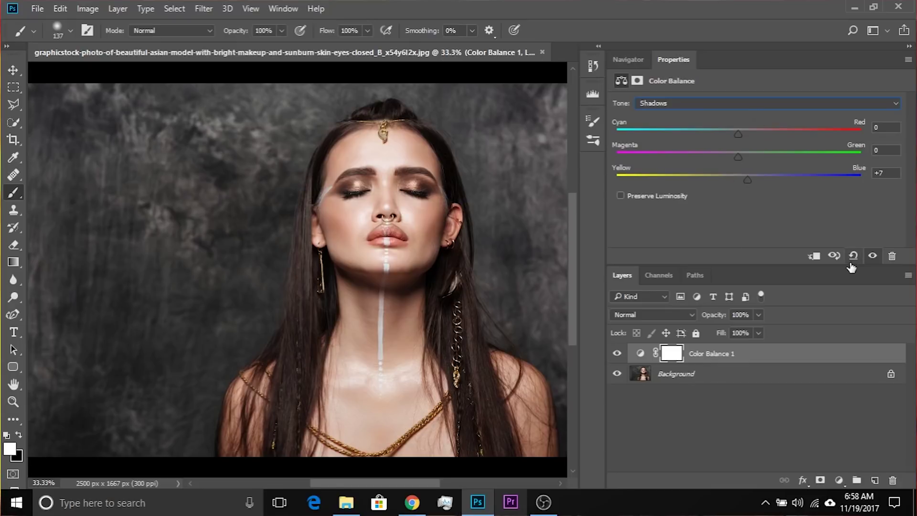
click(853, 257)
Set the Color Balance layer's Shadows Yellow–Blue value to +78 and hide the layer
click(684, 103)
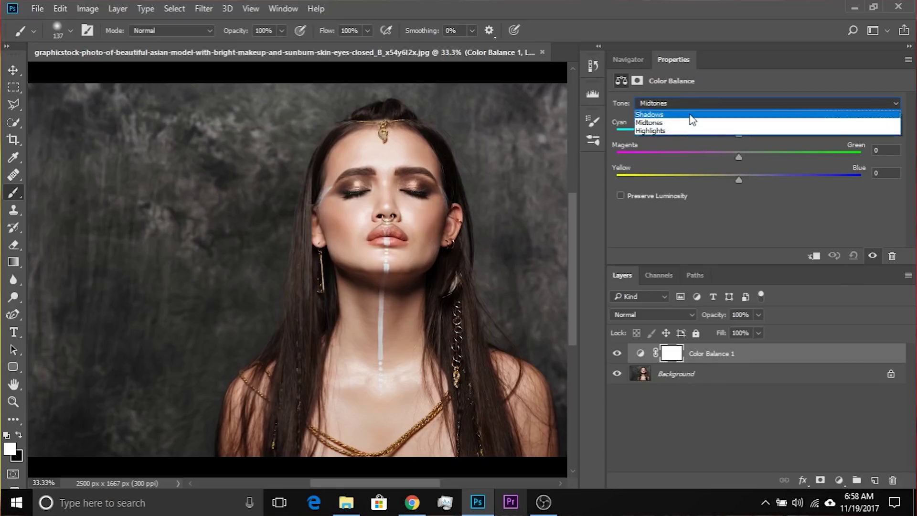
click(690, 114)
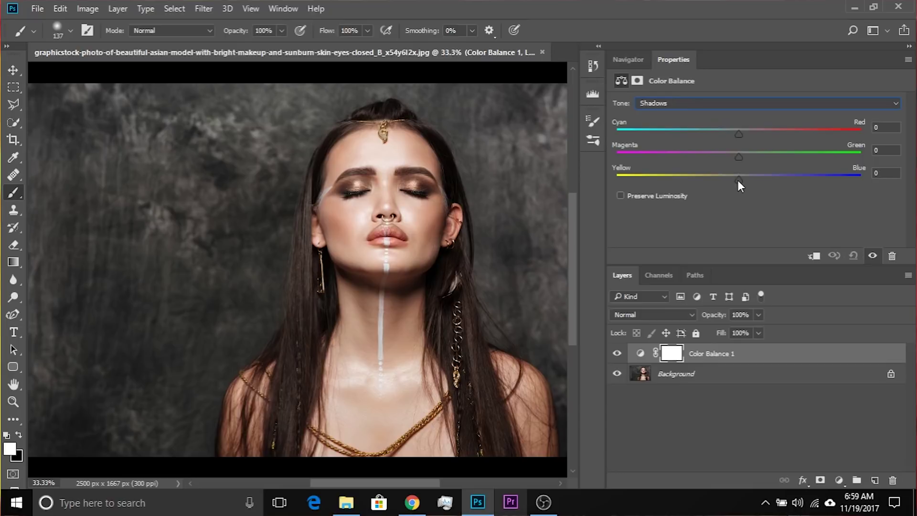
drag(738, 180, 741, 180)
drag(834, 181, 834, 181)
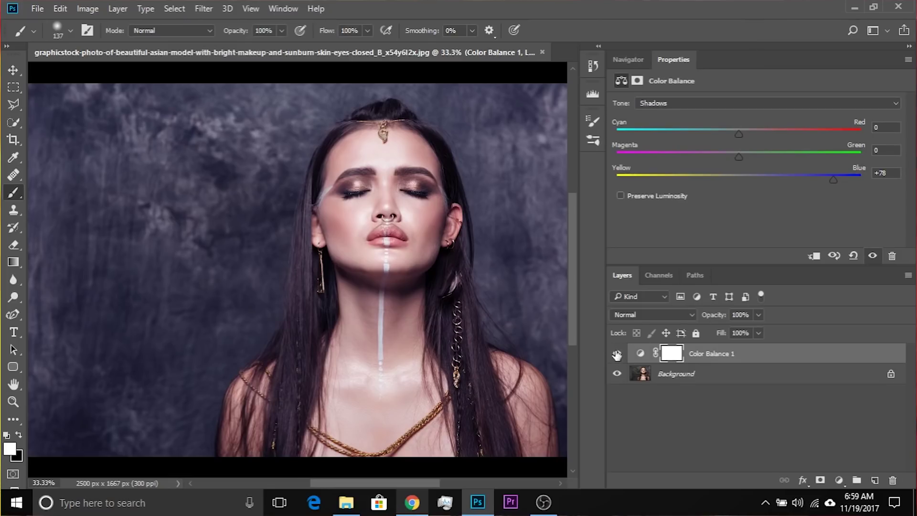
click(616, 354)
Add a Curves adjustment layer above the Color Balance layer and switch it to the Blue channel
click(834, 479)
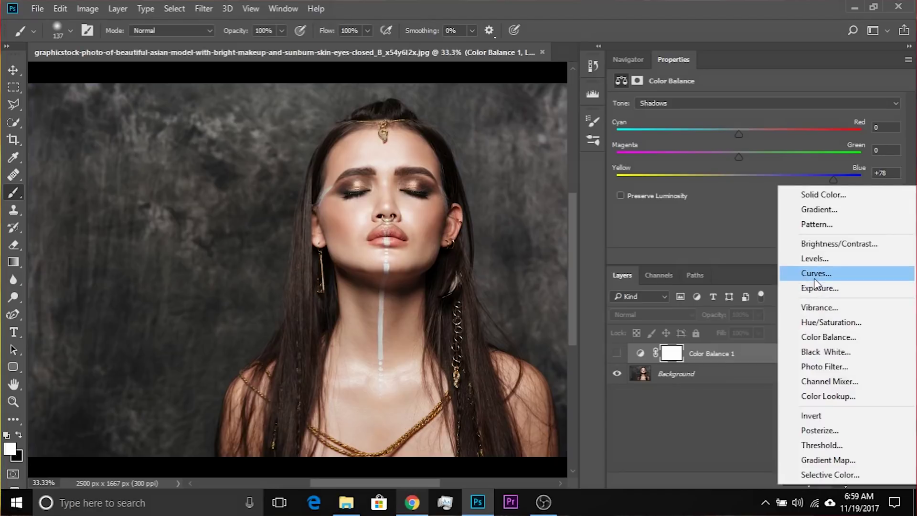
click(816, 277)
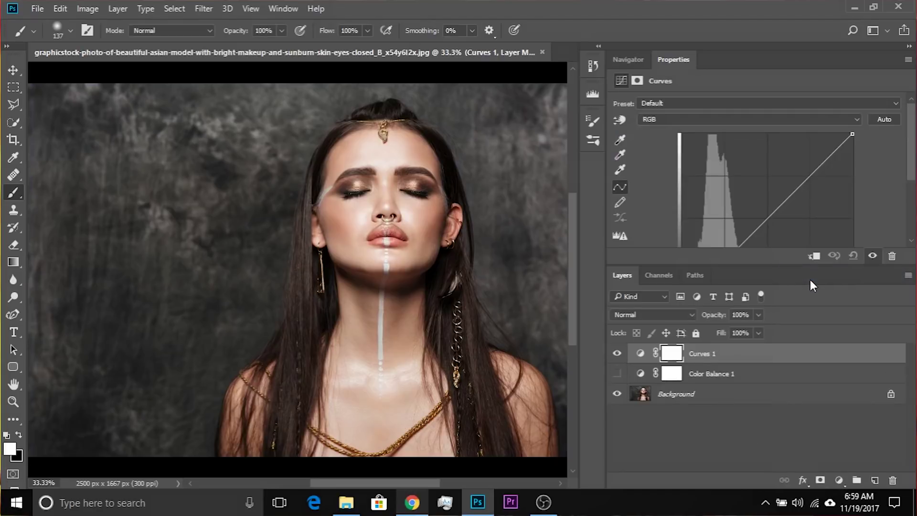
click(665, 118)
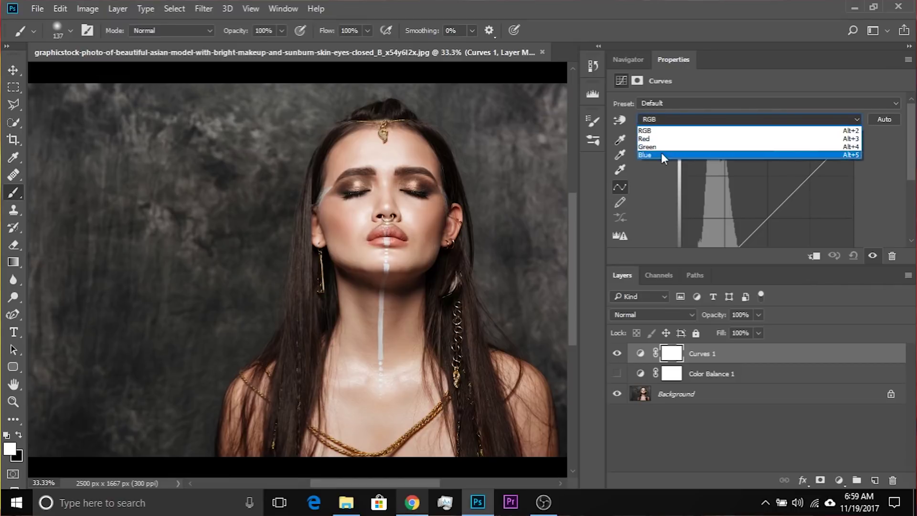
click(661, 153)
View the Color Balance layer's Shadows settings and effect with the Curves layer hidden
click(643, 377)
click(618, 353)
click(618, 373)
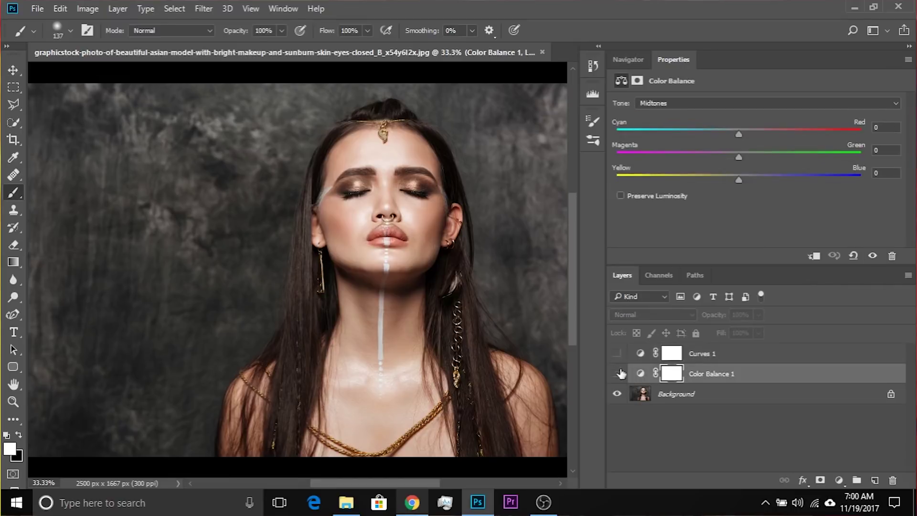
click(686, 104)
click(686, 115)
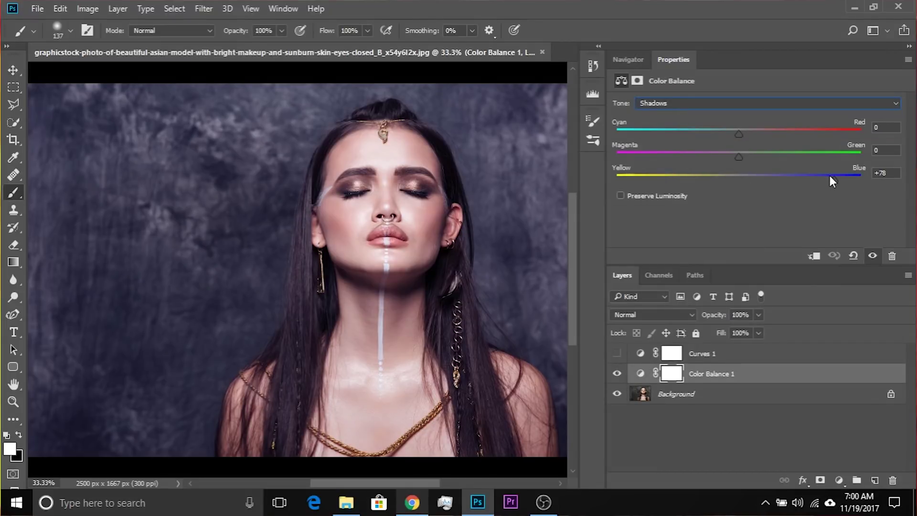
Show only the Curves layer over the Background and raise the black point of its Blue channel
click(617, 374)
click(617, 354)
click(642, 356)
click(696, 119)
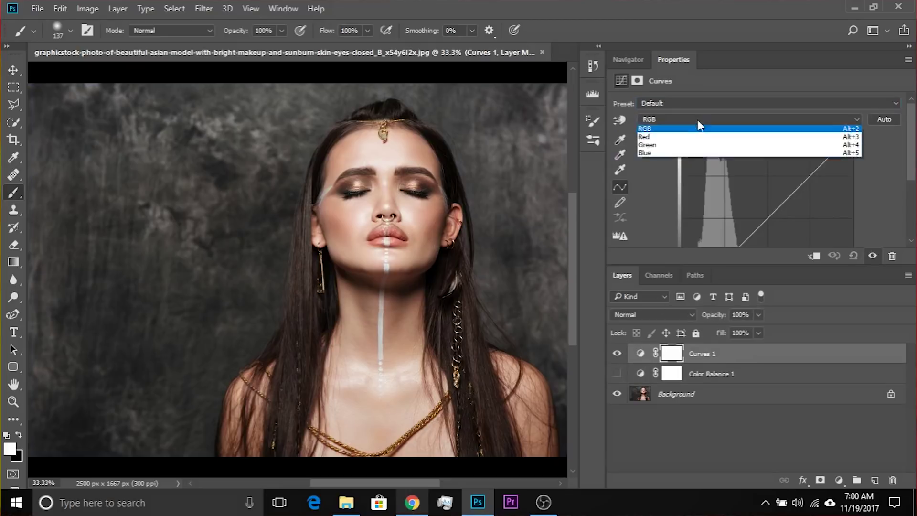
click(682, 155)
scroll(734, 183, down, 1)
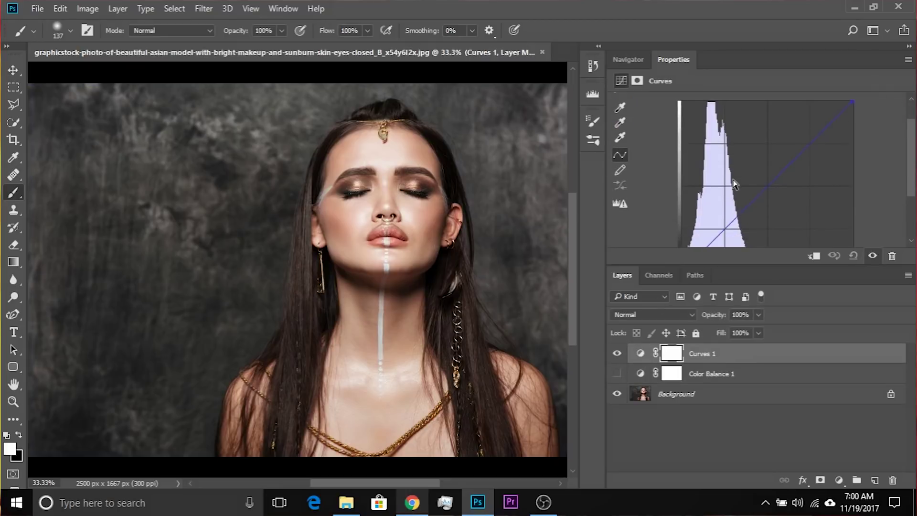
scroll(734, 184, down, 2)
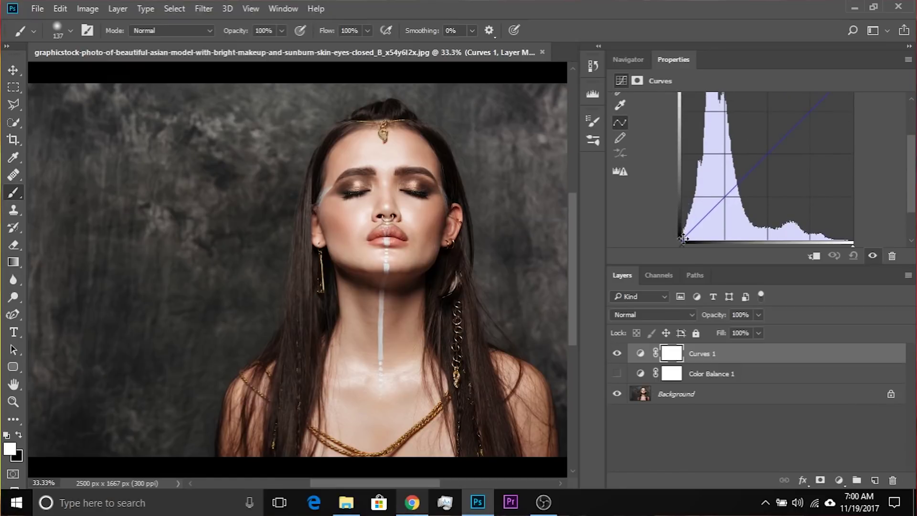
drag(683, 239, 671, 209)
Lower the Curves layer's blue black point slightly, comparing its effect with the Color Balance layer by alternating their visibility
click(618, 354)
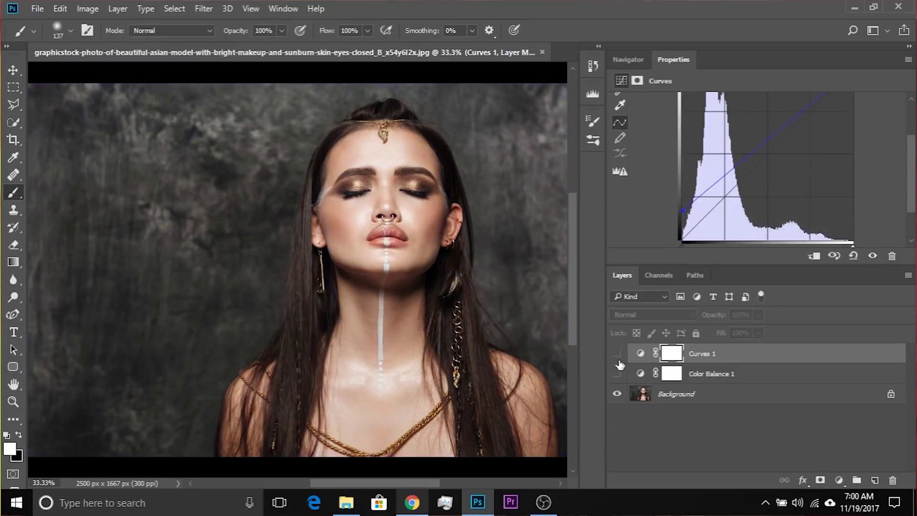
click(618, 373)
click(618, 373)
click(617, 353)
drag(681, 213, 683, 219)
click(618, 373)
click(618, 373)
click(617, 353)
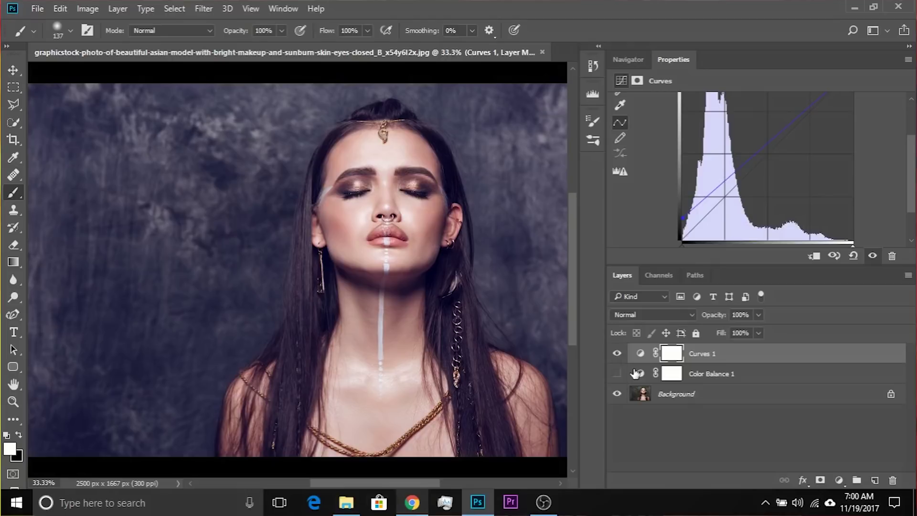
Show the Color Balance layer instead of Curves and set its Shadows Yellow–Blue value to -45
click(636, 373)
click(617, 353)
click(618, 374)
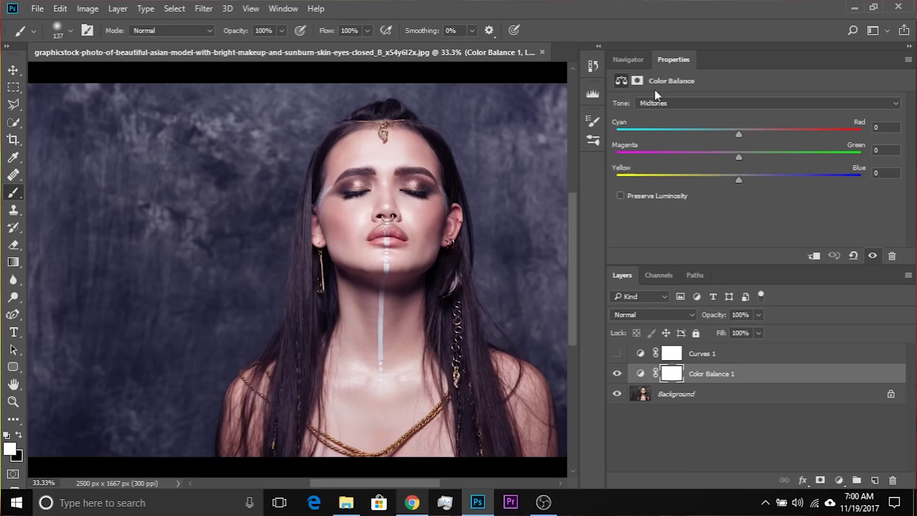
click(672, 102)
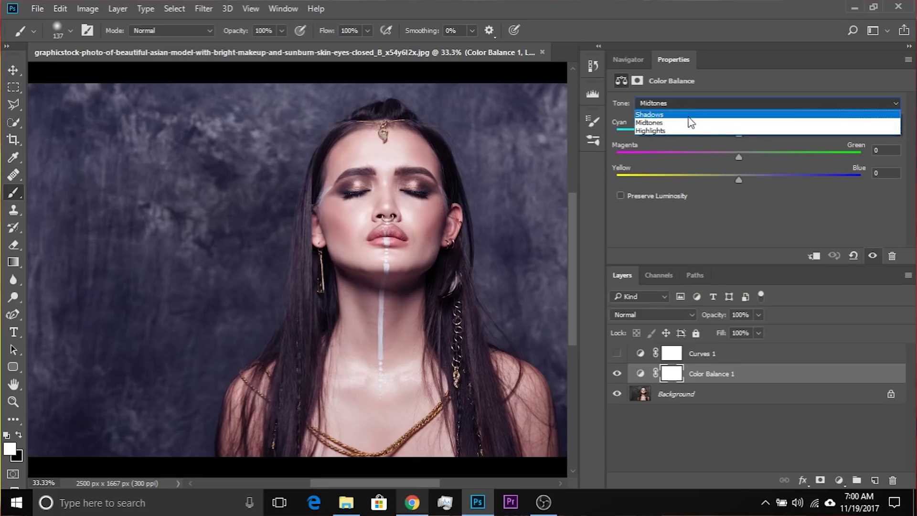
click(689, 116)
drag(744, 176, 683, 172)
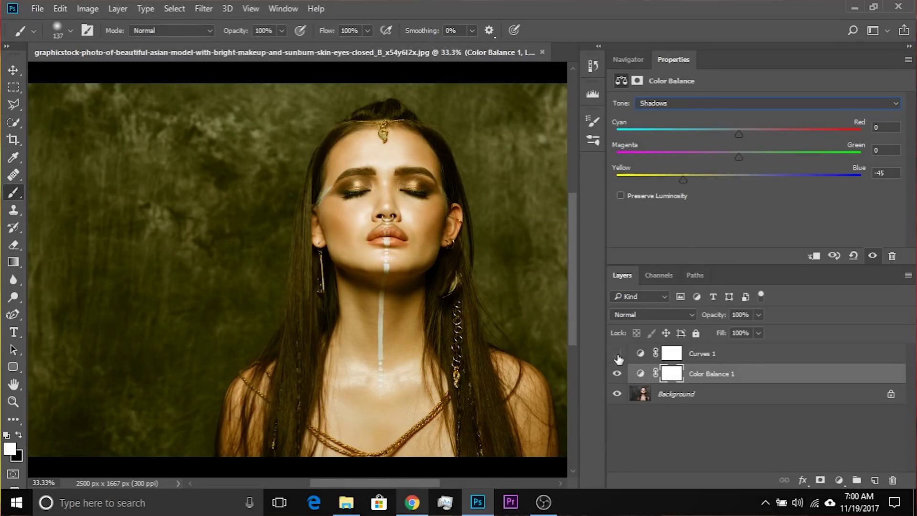
Show Curves instead of Color Balance and move its Blue channel black point inward along the baseline for yellow shadows
click(617, 374)
click(617, 353)
click(639, 354)
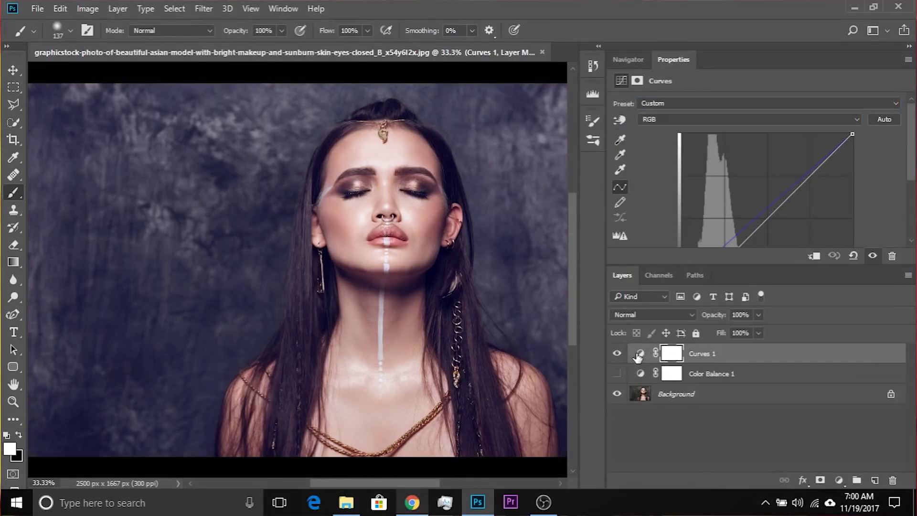
click(735, 119)
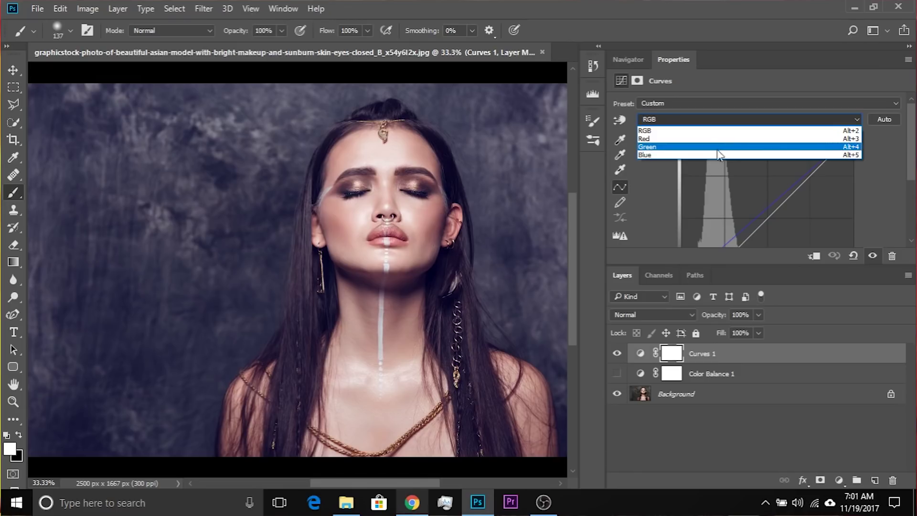
click(718, 155)
scroll(697, 158, down, 3)
drag(682, 194, 708, 227)
Compare the yellow shadow tint of the Curves and Color Balance layers by alternating their visibility
click(617, 353)
click(618, 354)
click(617, 354)
click(617, 373)
click(617, 373)
click(617, 354)
click(638, 356)
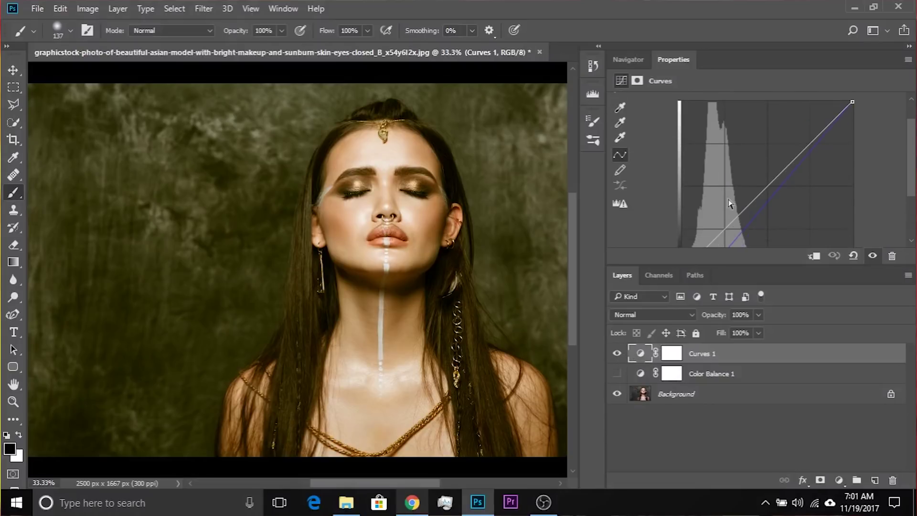
Show the Color Balance layer instead of Curves and reset its adjustment to the defaults
click(617, 353)
click(617, 374)
click(640, 375)
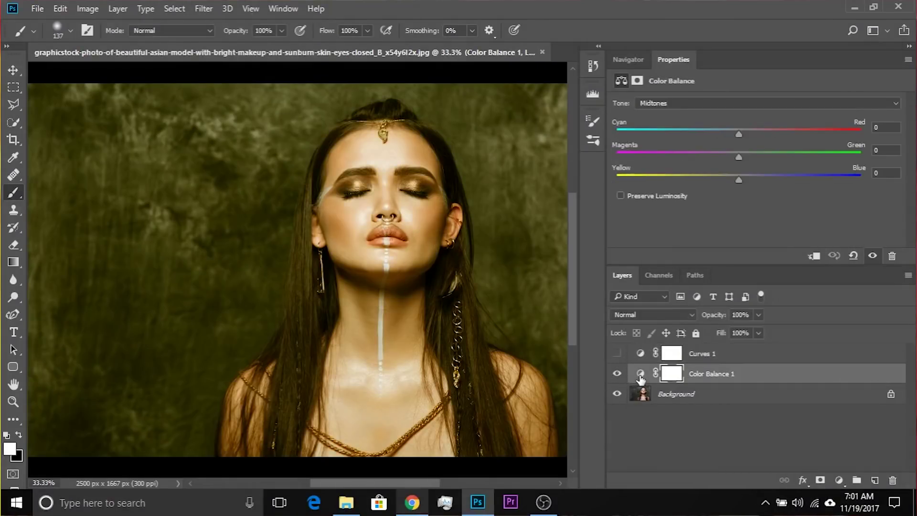
click(853, 256)
Make the Curves layer visible and reset its adjustment to the default curve
click(618, 353)
click(769, 353)
click(640, 354)
key(x)
click(853, 256)
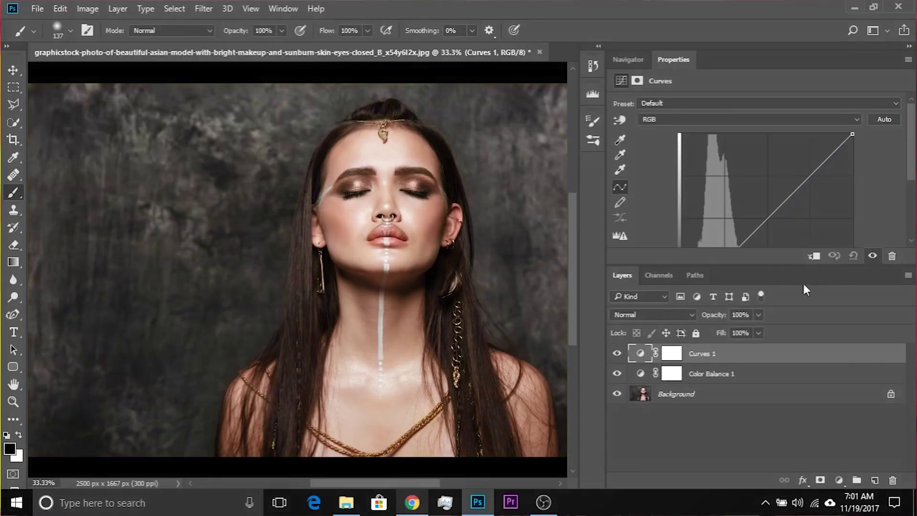
Hide the Curves layer and set the Color Balance layer's midtones Magenta–Green value to -47
click(623, 373)
key(x)
click(617, 354)
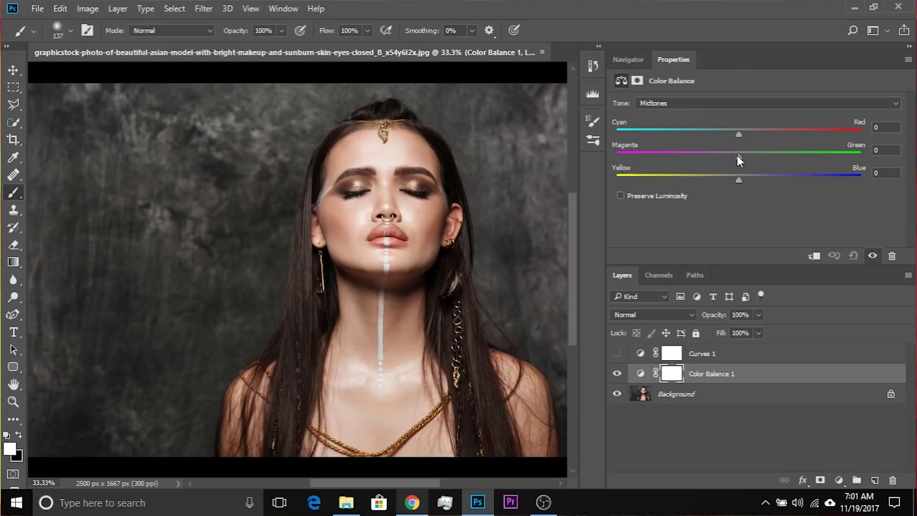
drag(739, 156, 711, 156)
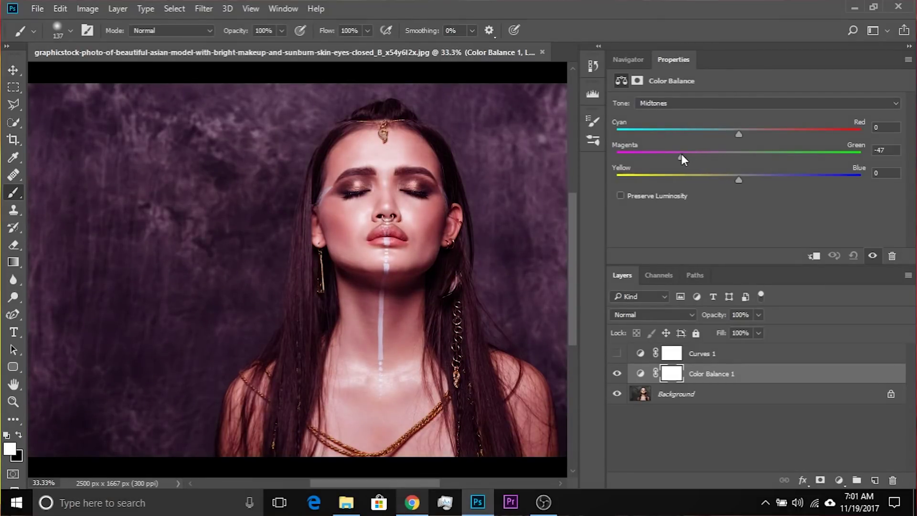
Show Curves instead of Color Balance and pull the midpoint of its Green channel curve downward for magenta midtones
click(617, 374)
click(617, 354)
click(638, 356)
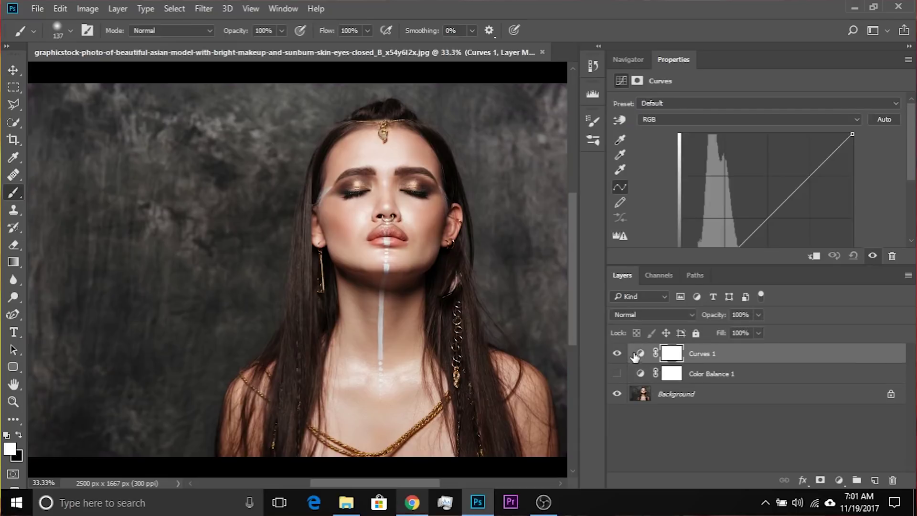
click(698, 120)
click(683, 142)
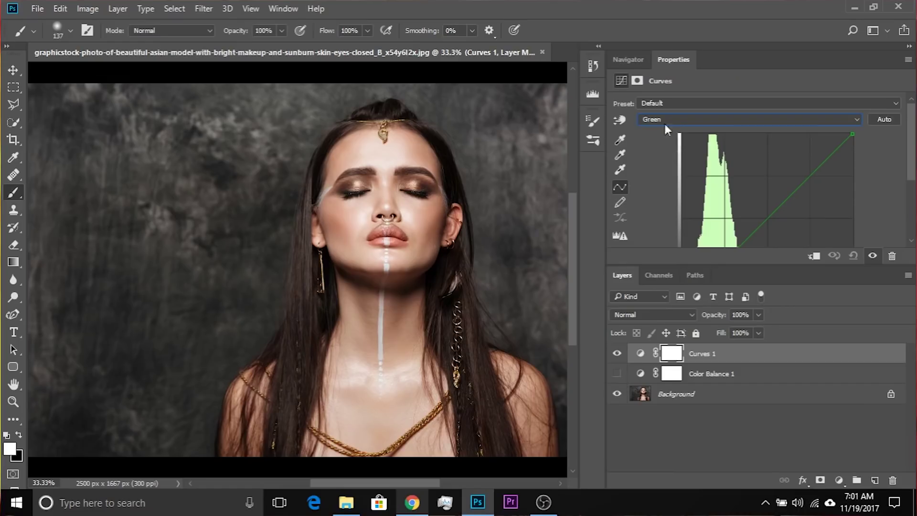
scroll(741, 196, down, 3)
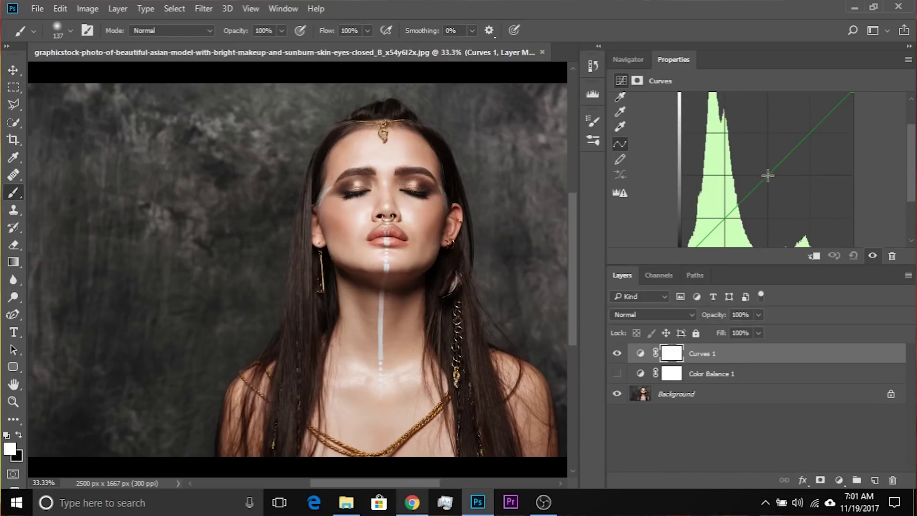
click(768, 175)
drag(767, 176, 795, 177)
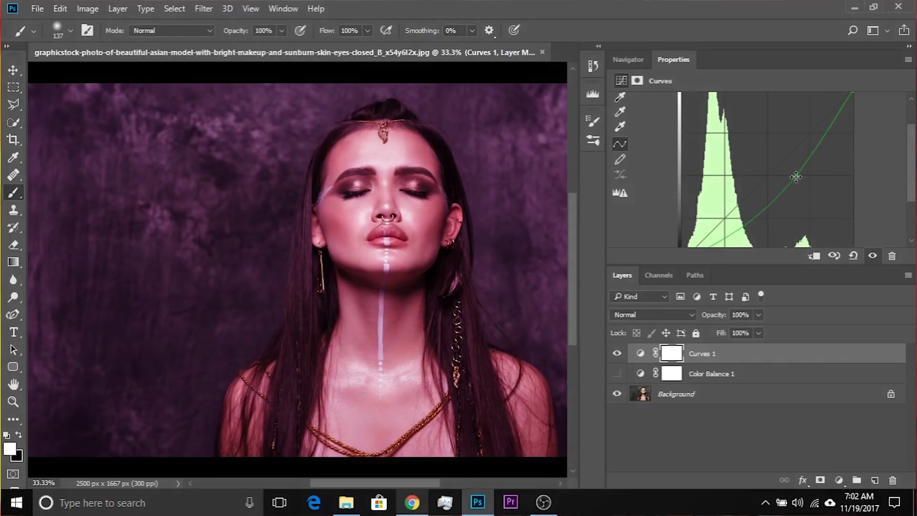
Compare the magenta midtones of the Curves and Color Balance layers by switching their visibility
click(617, 354)
click(617, 354)
click(618, 354)
click(619, 355)
click(618, 354)
click(618, 374)
Reset both the Color Balance and the Curves adjustments to their defaults
click(640, 375)
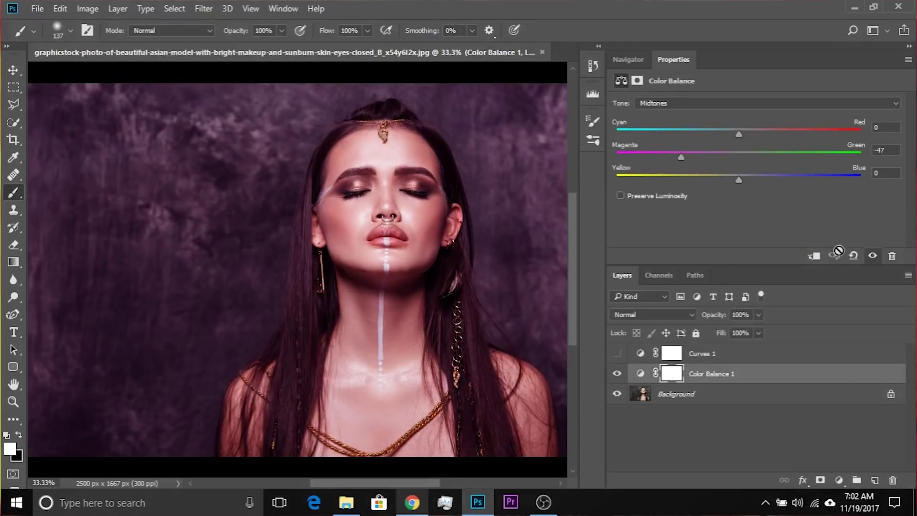
click(854, 255)
click(642, 355)
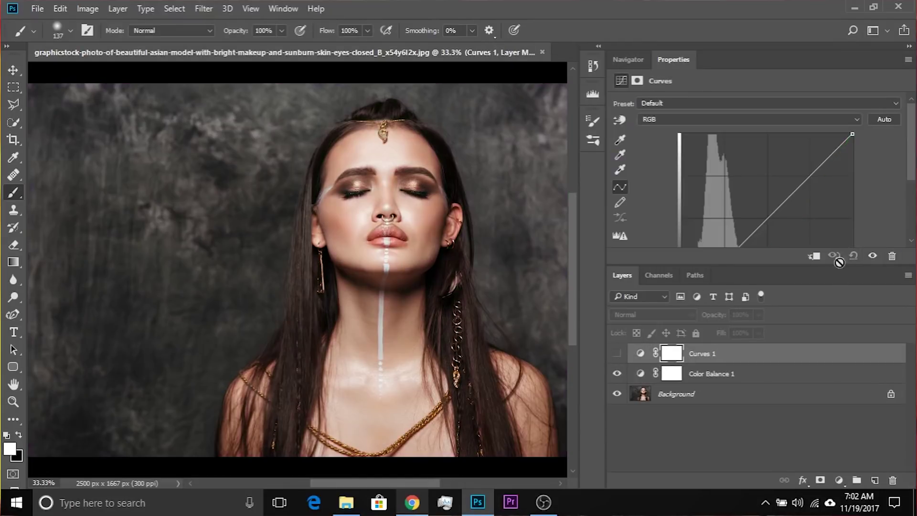
Set the Color Balance layer's highlights Yellow–Blue value to -61
click(641, 374)
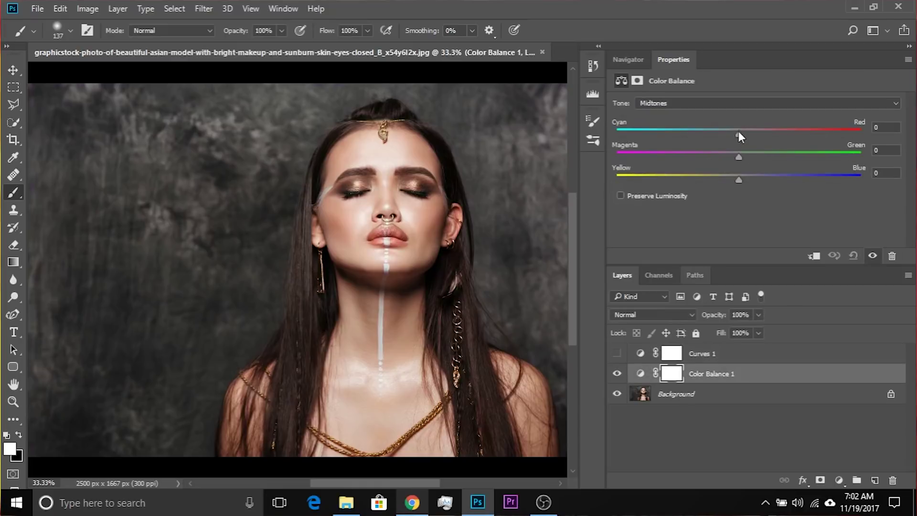
click(715, 103)
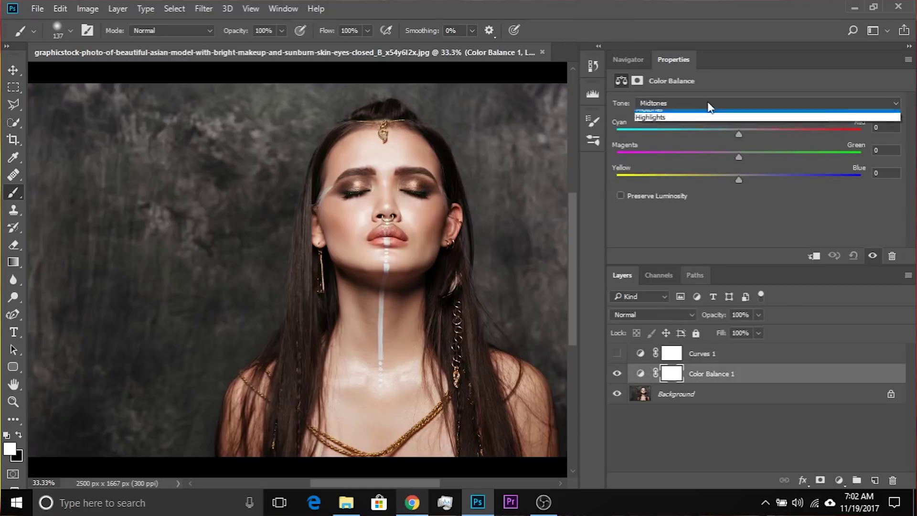
click(706, 131)
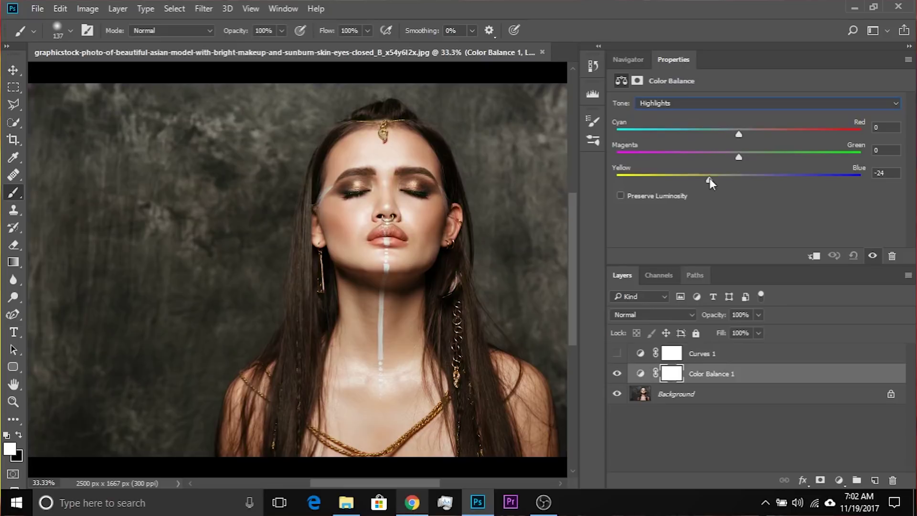
drag(704, 176, 663, 176)
Show Curves instead of Color Balance and lower its Blue channel white point for yellow highlights
click(617, 374)
click(617, 353)
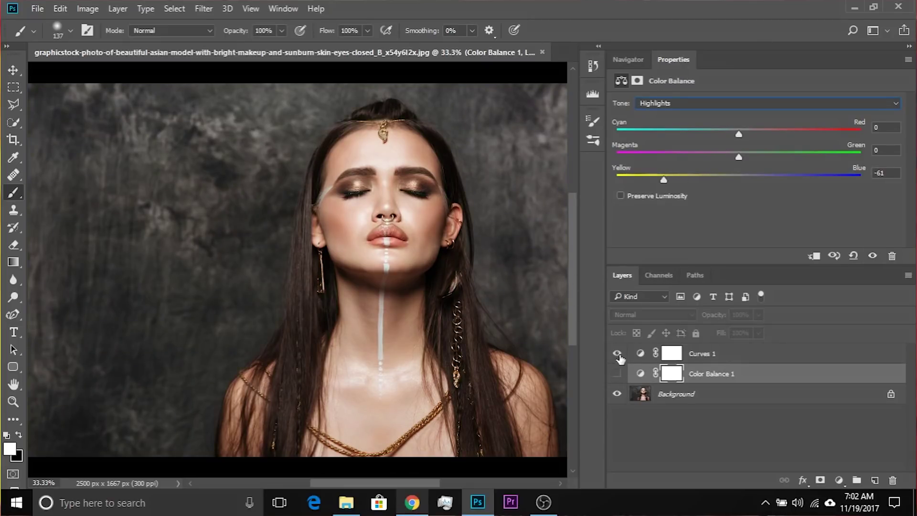
click(640, 355)
click(689, 119)
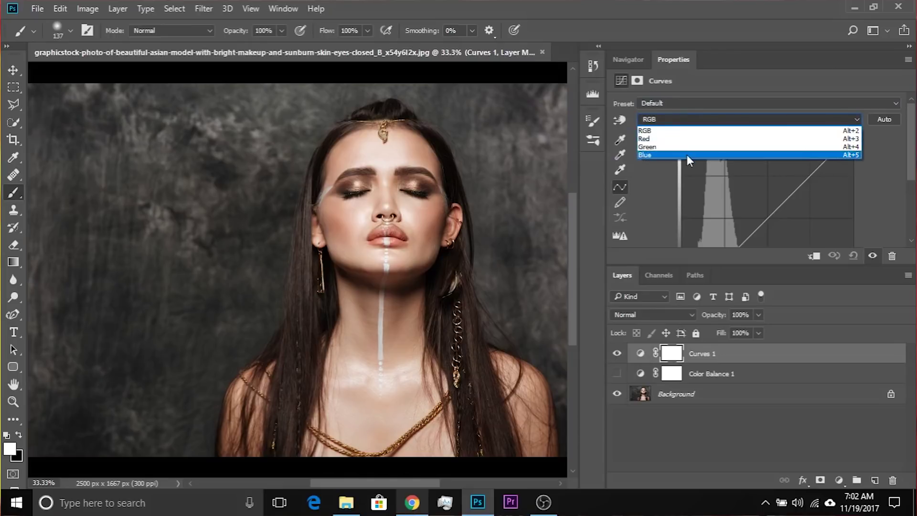
click(687, 143)
drag(853, 134, 853, 156)
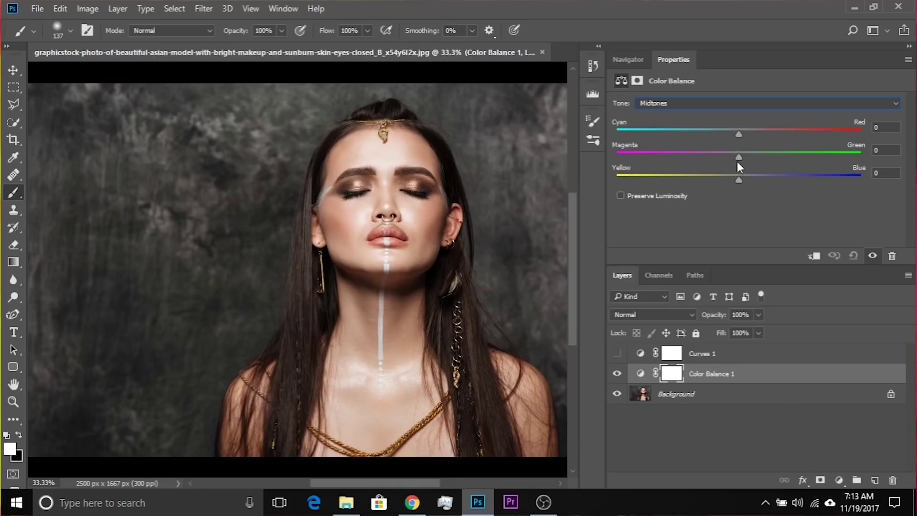
Set the Color Balance midtones to red +45 and green +84, and shift them toward blue with Preserve Luminosity off
drag(739, 156, 818, 163)
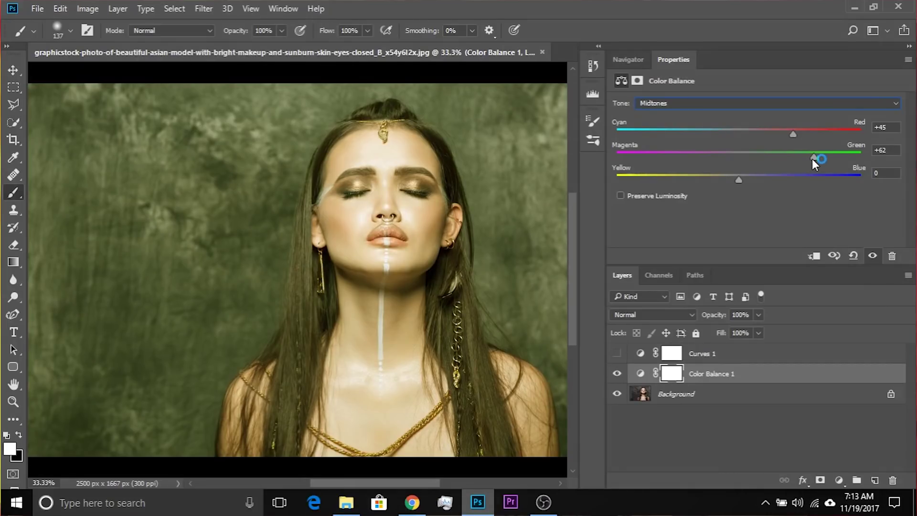
drag(814, 158, 842, 157)
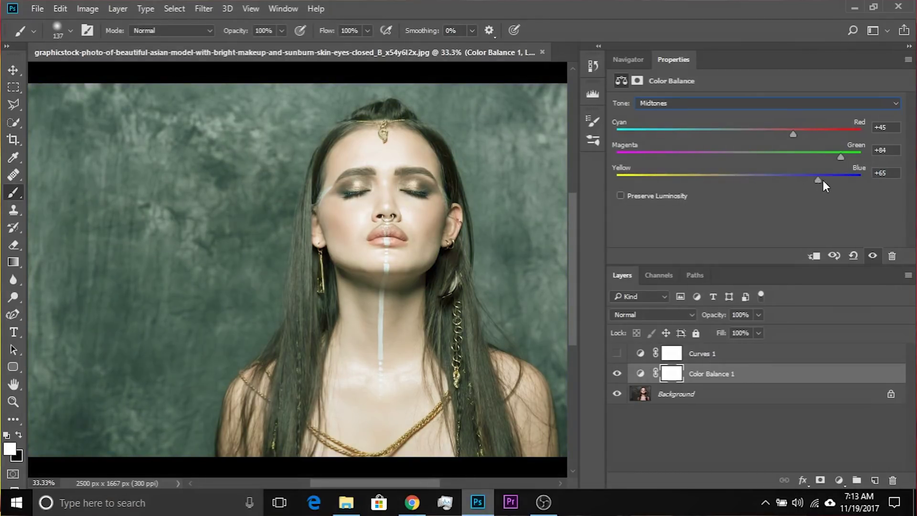
drag(824, 180, 801, 182)
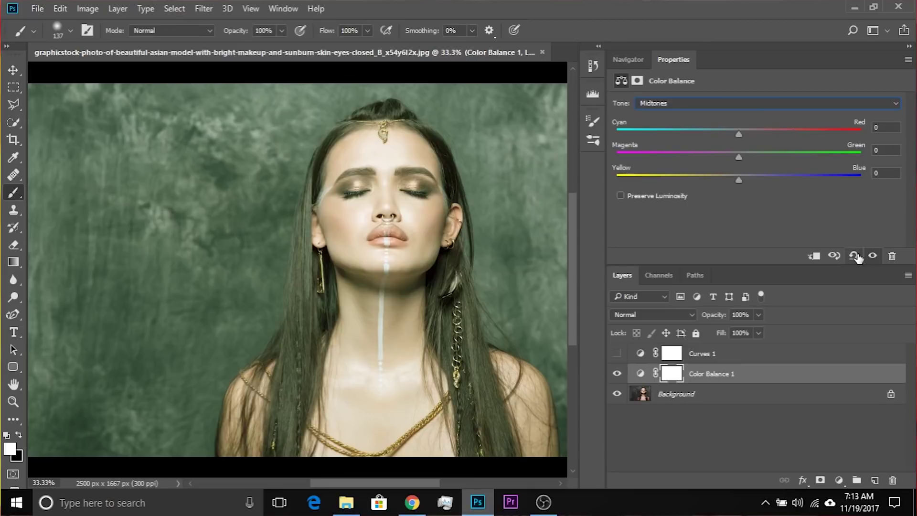
Reset Color Balance to the defaults and shift its midtones slightly and its highlights by +44 toward blue
click(853, 255)
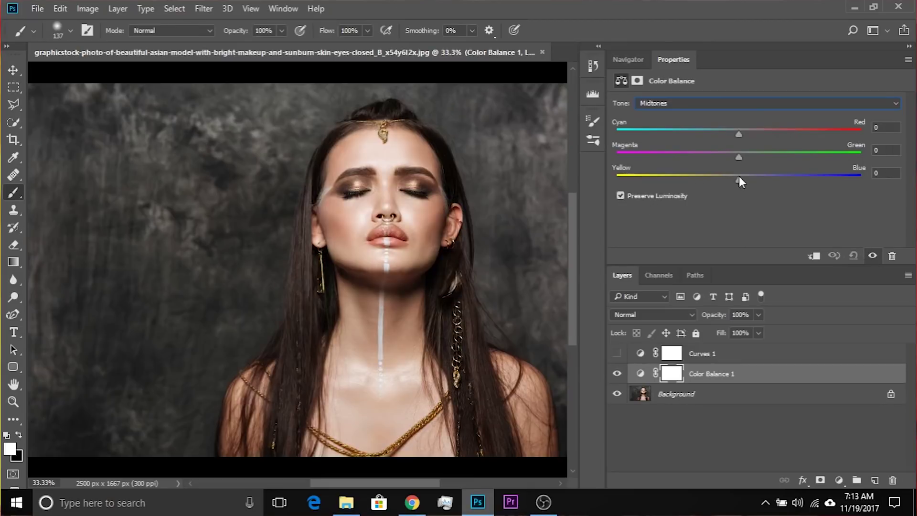
mouse_move(738, 177)
mouse_down()
mouse_move(822, 176)
mouse_move(749, 177)
mouse_up()
click(692, 102)
click(694, 134)
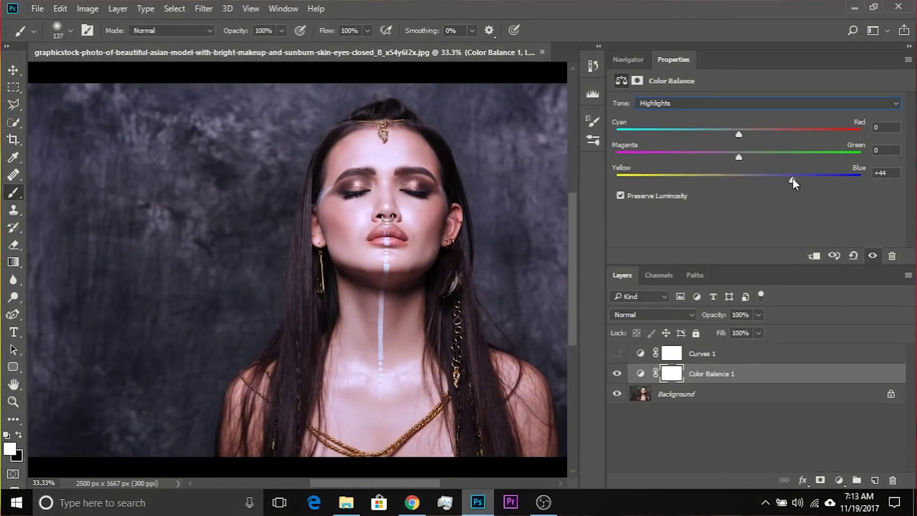
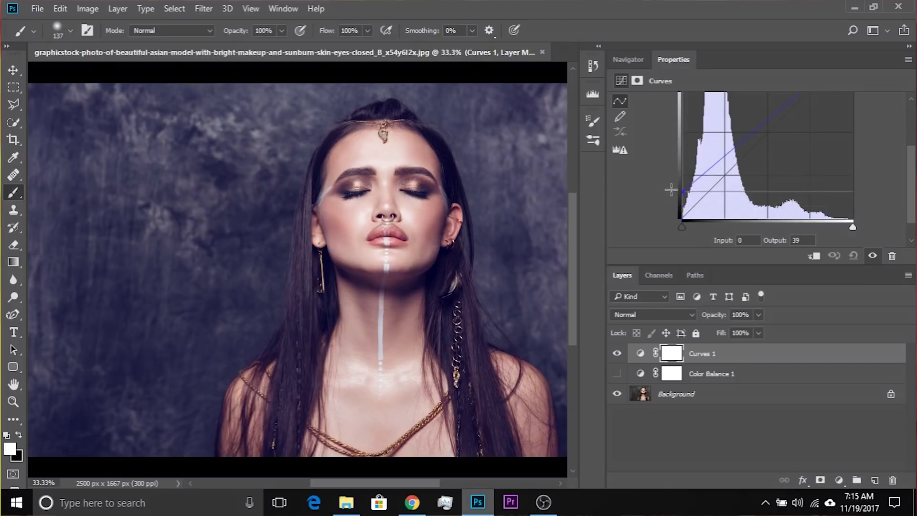
Move the black point of the Curves layer's composite RGB curve inward to input 39, output 0
click(804, 240)
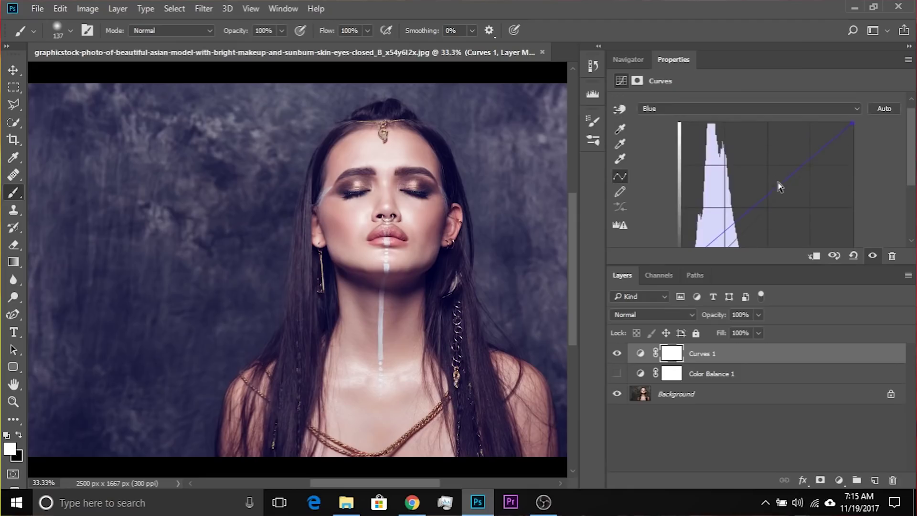
click(653, 109)
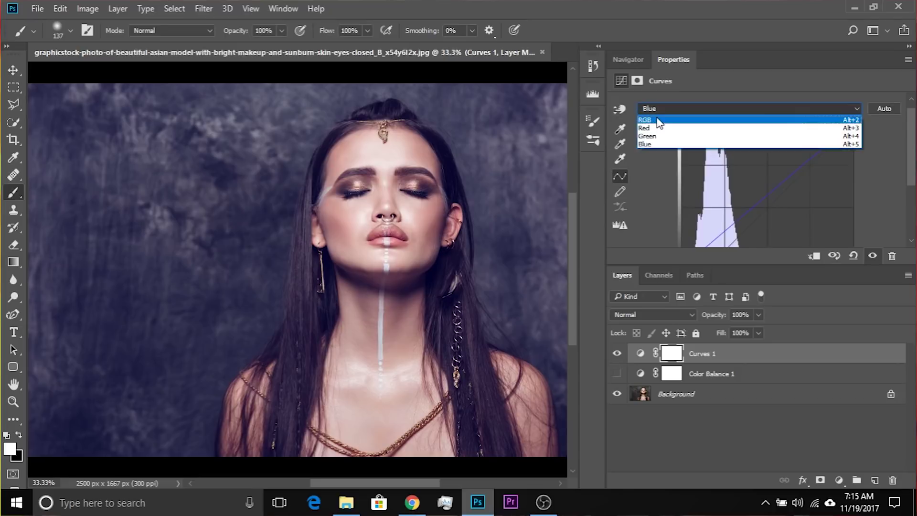
click(658, 121)
scroll(707, 210, down, 3)
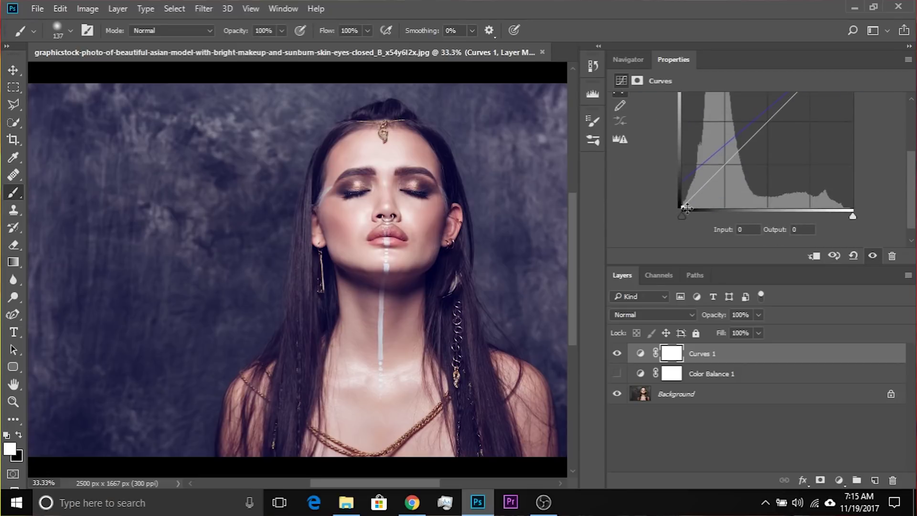
drag(683, 207, 708, 207)
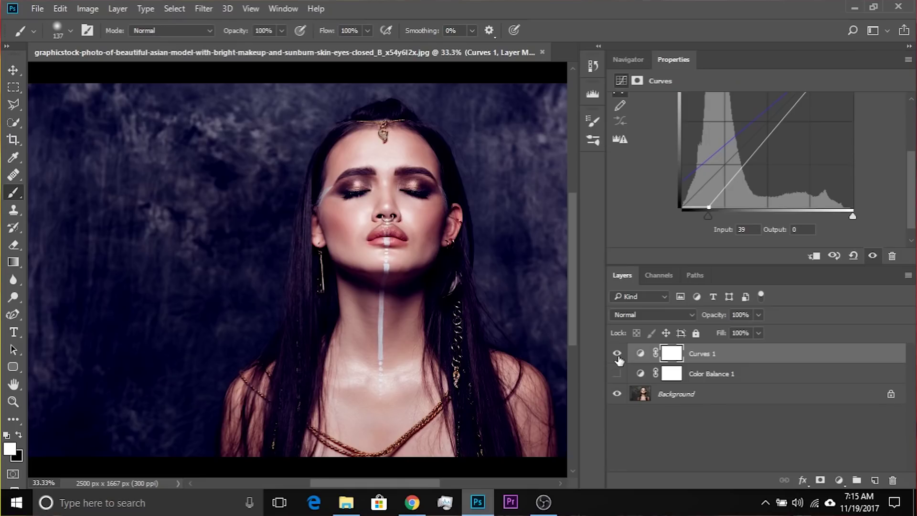
Compare the blue shadows of the Curves and Color Balance layers by alternating their visibility
click(618, 354)
click(618, 373)
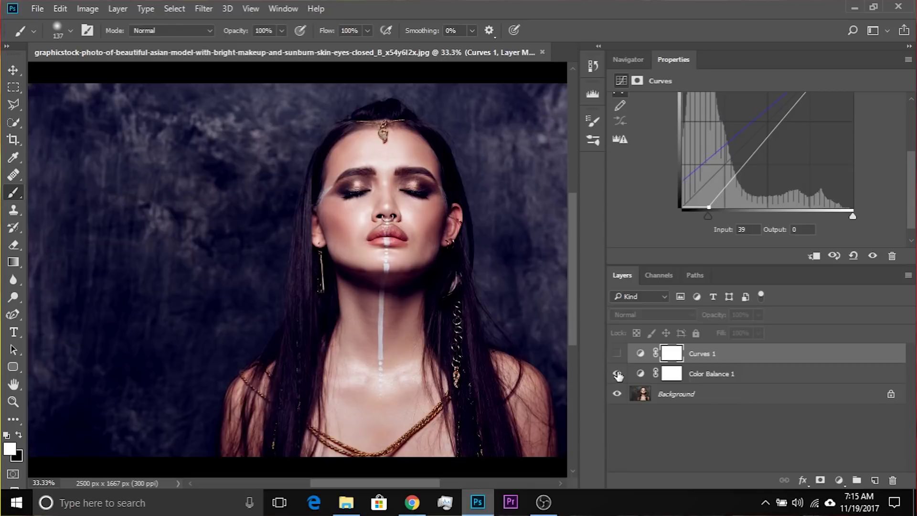
click(617, 375)
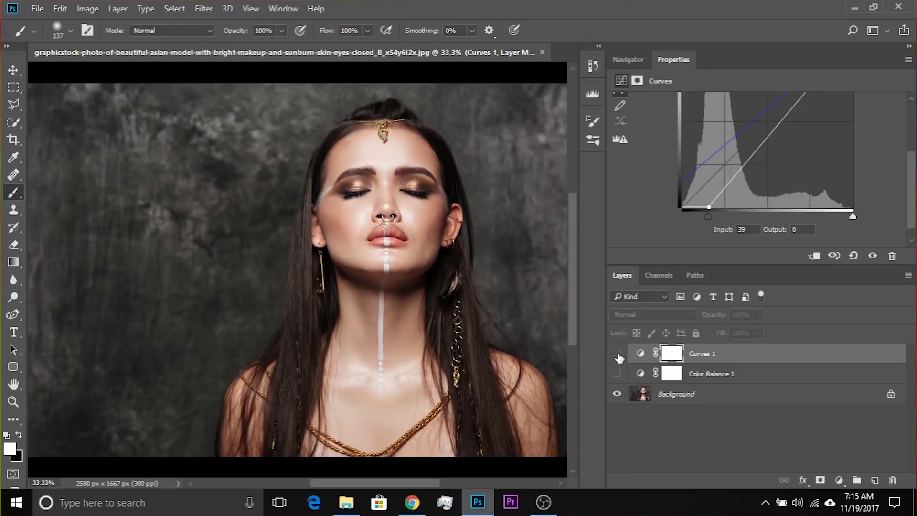
click(617, 353)
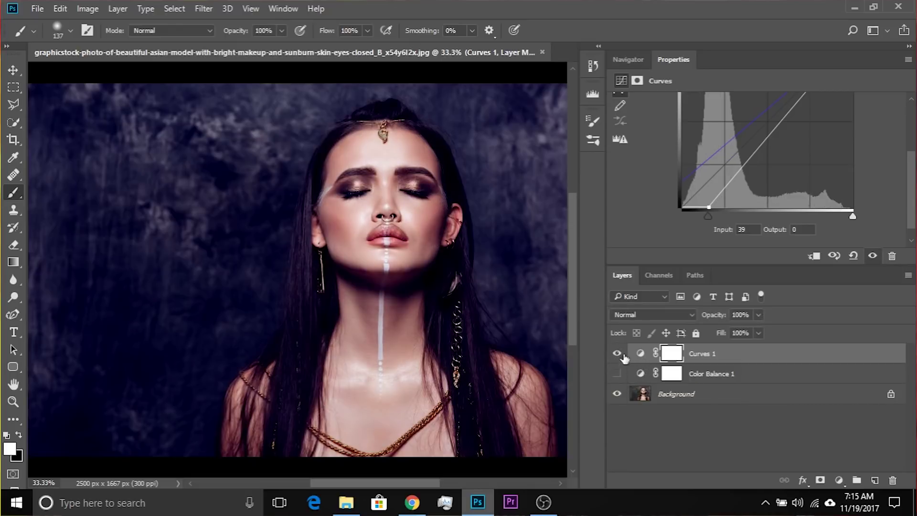
click(617, 354)
click(618, 375)
Choose a tone range on the Color Balance layer and shift its Yellow–Blue balance further toward blue
click(641, 375)
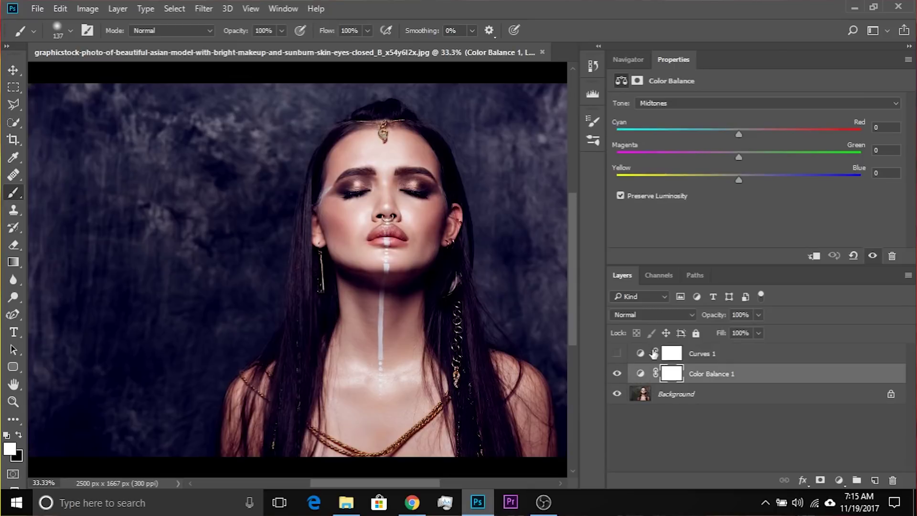
click(687, 104)
click(690, 120)
drag(739, 180, 775, 176)
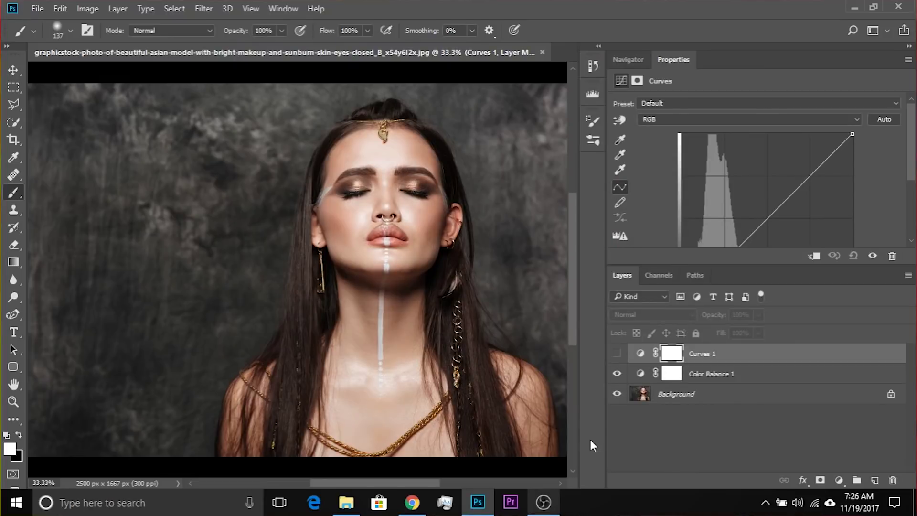
Shift the Color Balance layer's midtones toward magenta with Preserve Luminosity on
click(683, 373)
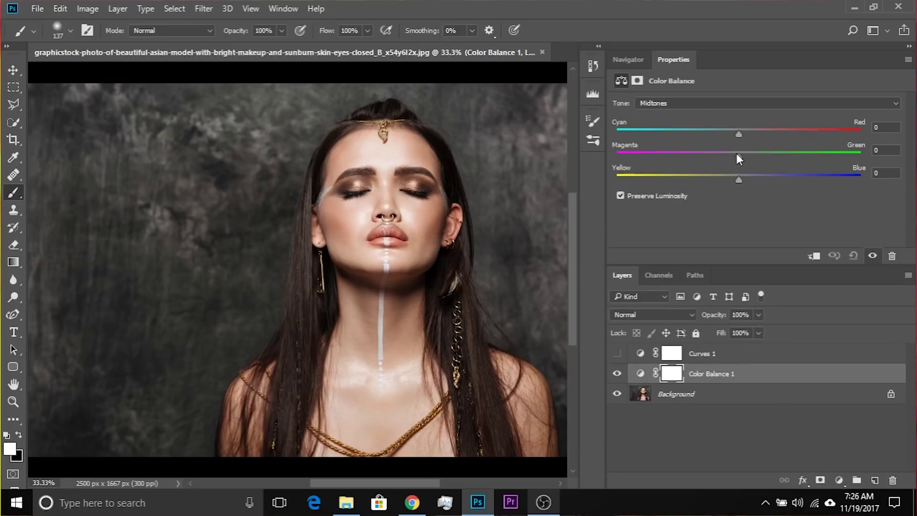
drag(735, 154, 677, 148)
Show Curves instead of Color Balance and pull the middle of its Green channel curve slightly downward
click(618, 374)
click(617, 354)
click(706, 356)
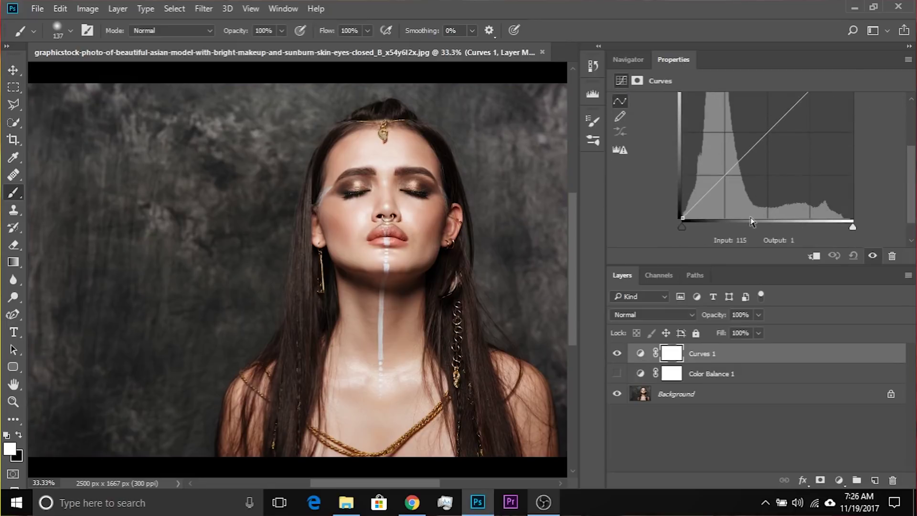
scroll(759, 221, up, 2)
scroll(750, 218, up, 1)
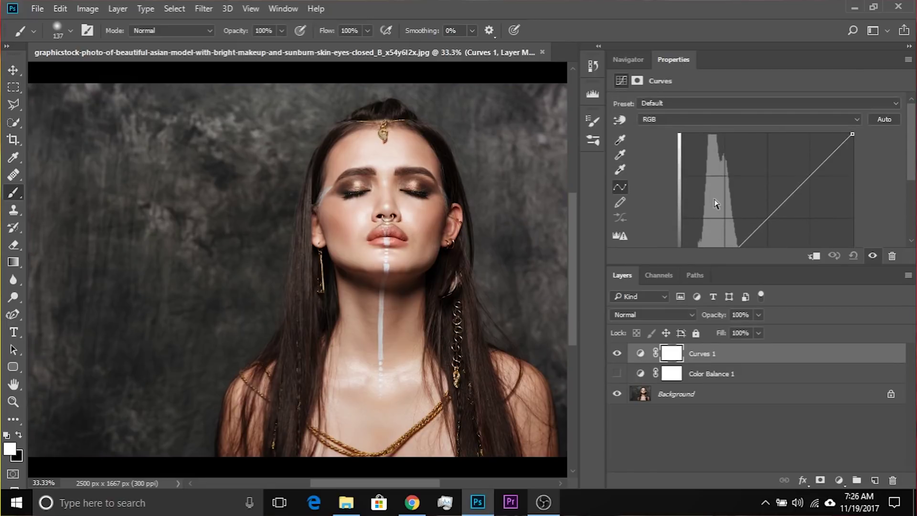
click(670, 119)
click(667, 147)
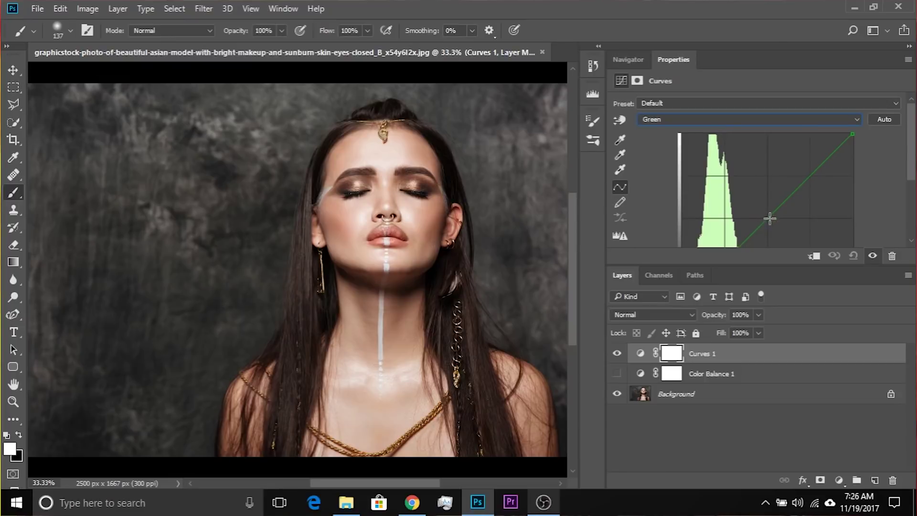
drag(770, 218, 780, 227)
Raise the middle of the Curves layer's composite RGB curve slightly to brighten the magenta-shifted image
click(689, 119)
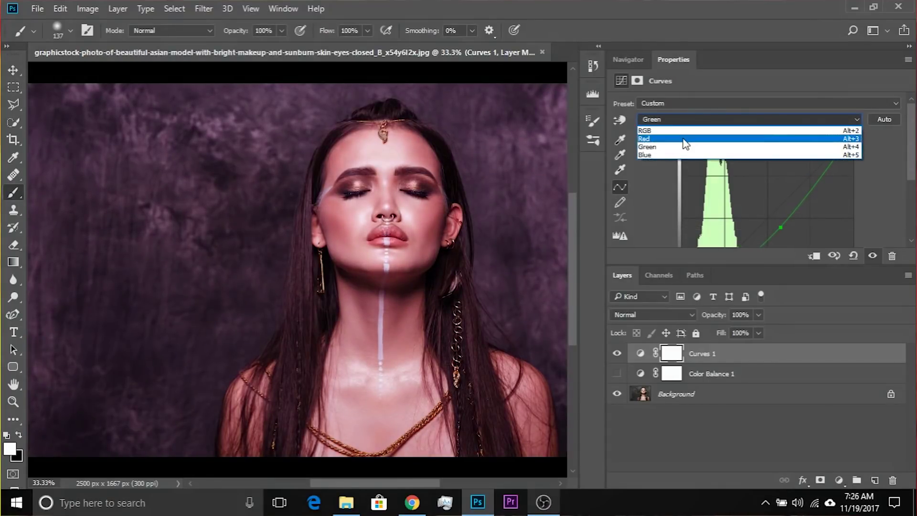
click(684, 138)
click(681, 119)
click(679, 130)
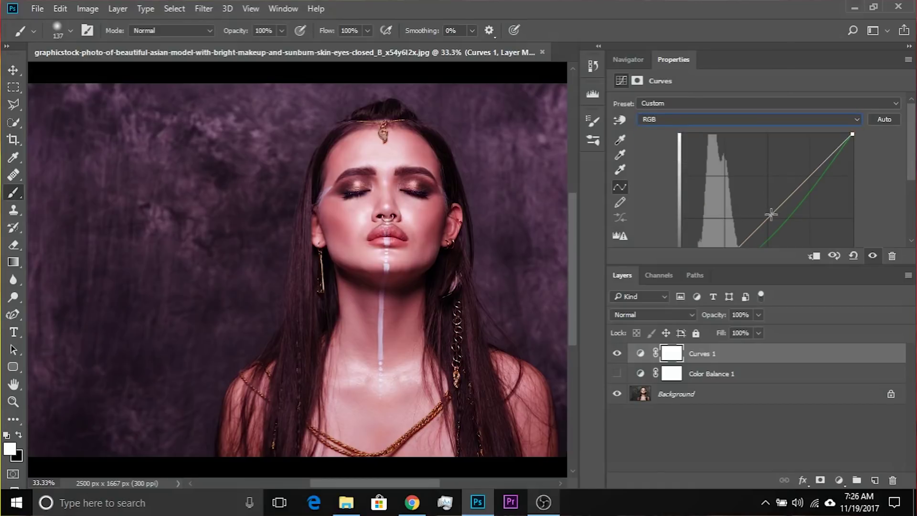
drag(770, 213, 763, 209)
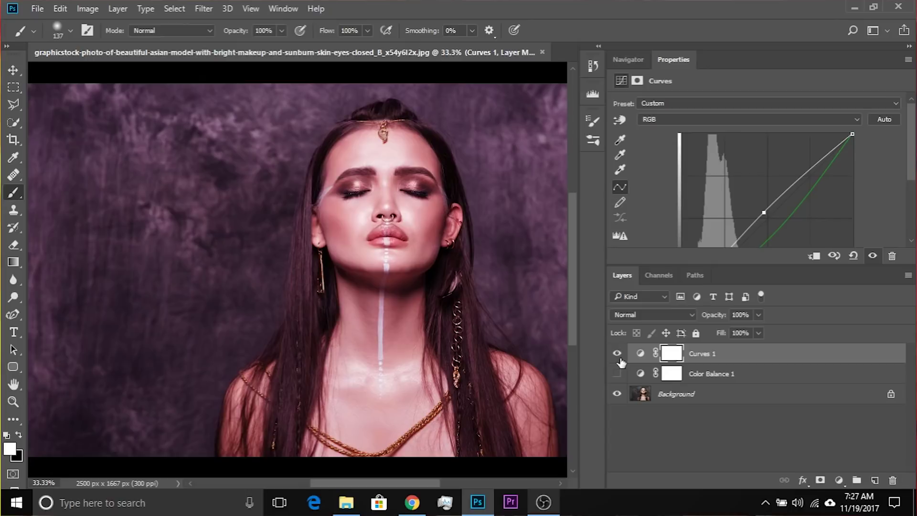
Hide the Curves layer and toggle the Color Balance layer's visibility to compare the magenta midtones with the original
click(618, 355)
click(619, 374)
click(618, 374)
click(618, 375)
click(618, 374)
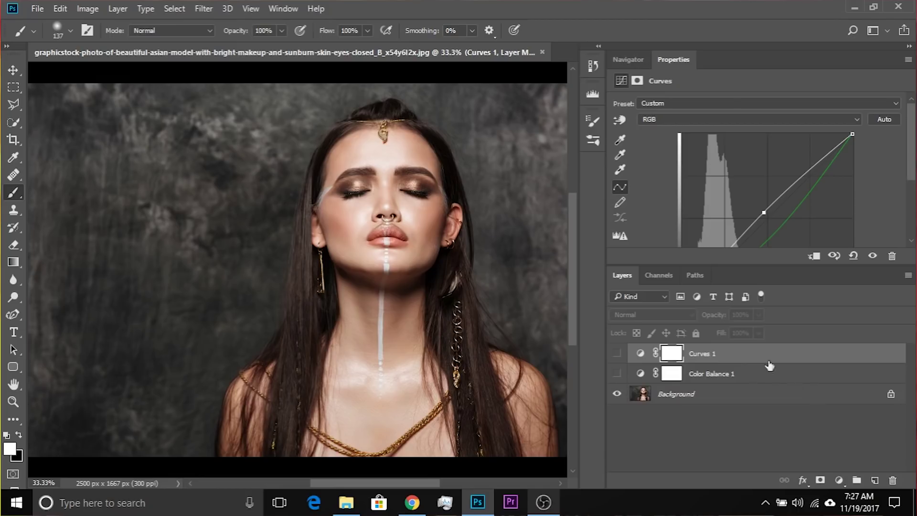
Delete the Curves layer, then show the Color Balance layer and reset its adjustments to default
drag(769, 359, 892, 477)
click(618, 354)
click(852, 256)
Set the Color Balance layer's shadows to +13 on the Yellow–Blue axis with Preserve Luminosity on
click(667, 104)
click(667, 115)
drag(737, 181, 769, 179)
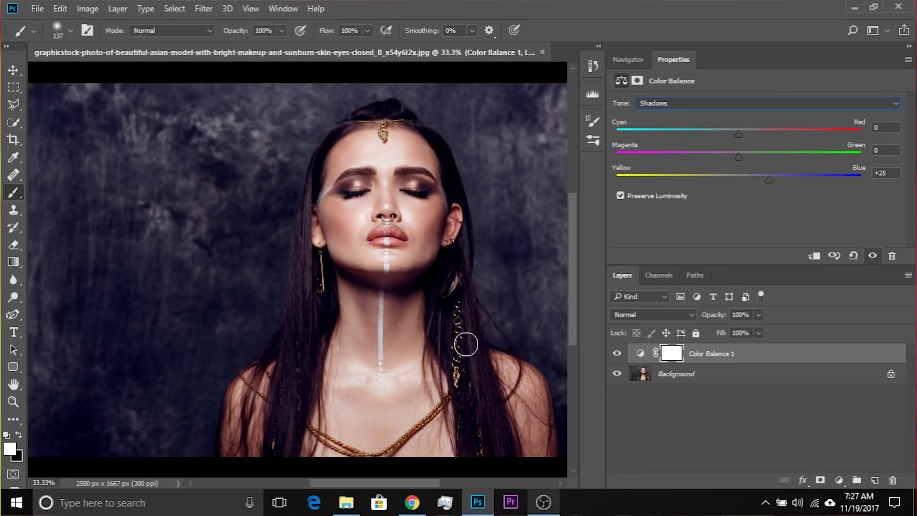
drag(766, 182, 758, 182)
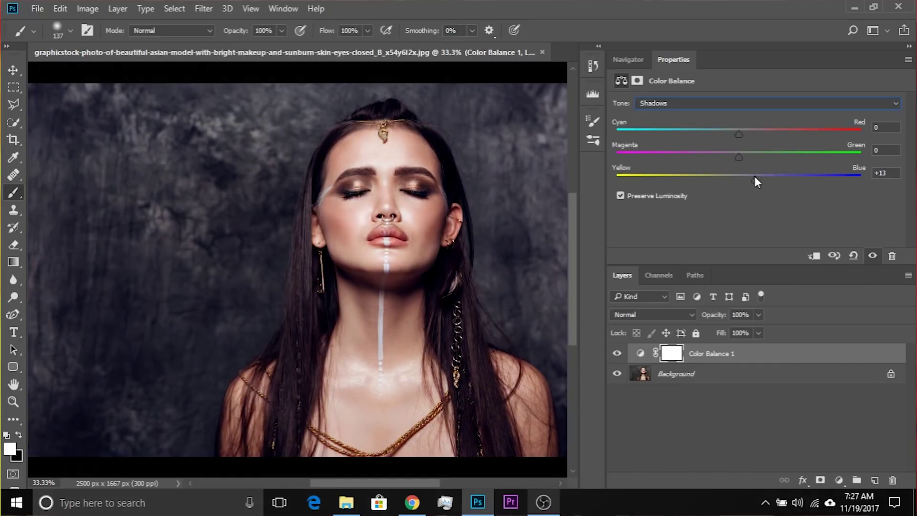
Set the Color Balance highlights to -4 Cyan–Red, +7 Magenta–Green and -13 Yellow–Blue
click(738, 104)
click(701, 131)
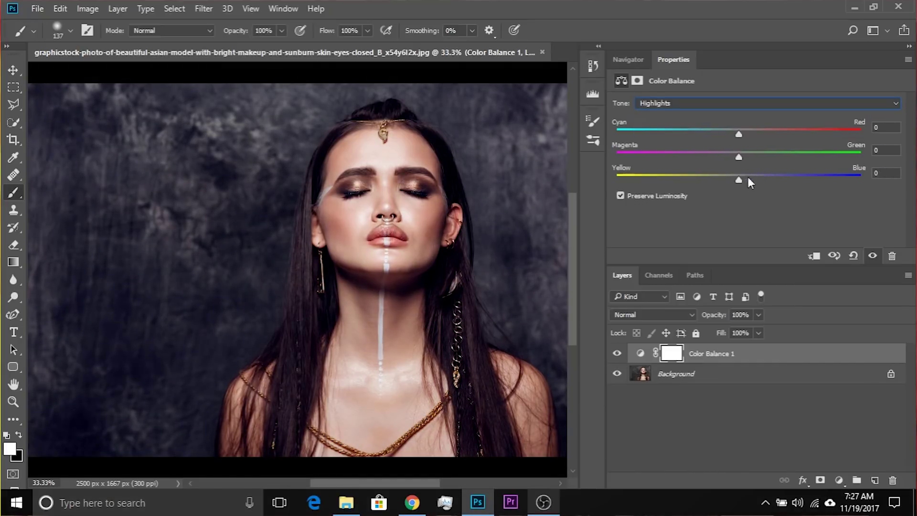
drag(739, 155, 747, 153)
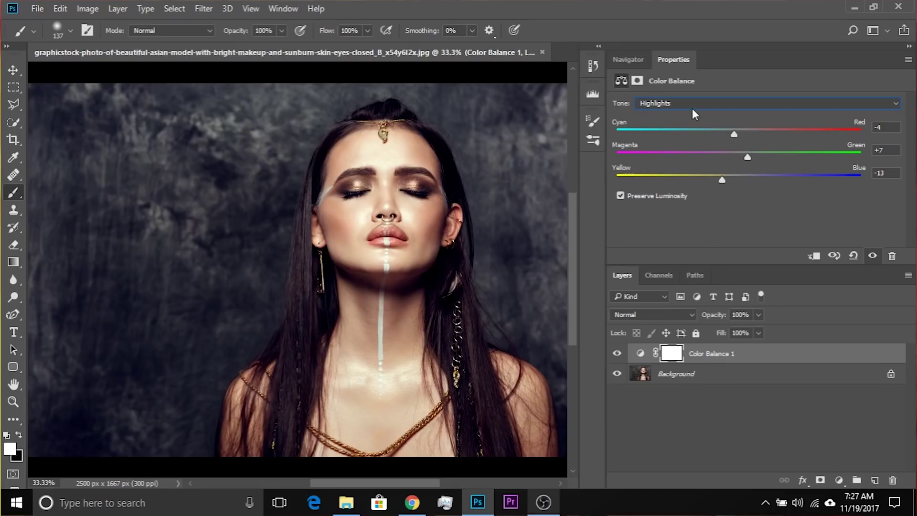
Open the tone range choices of the Color Balance layer
click(693, 107)
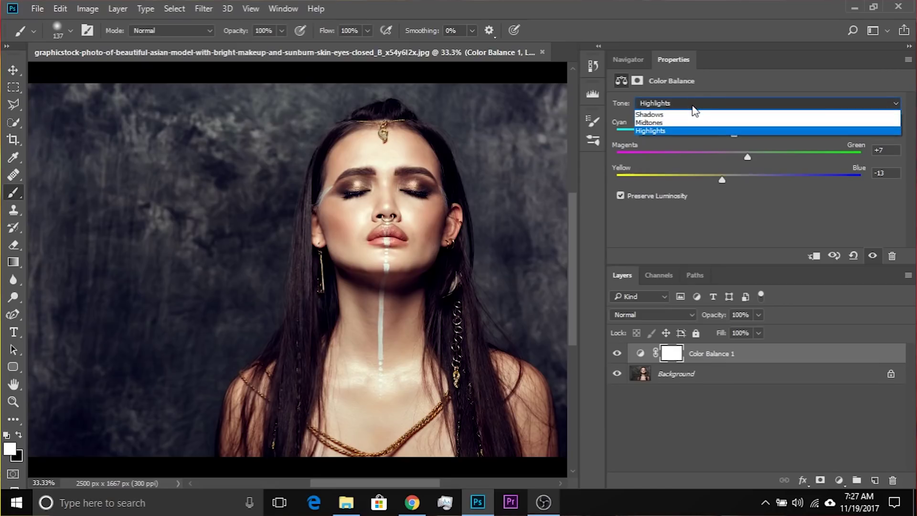